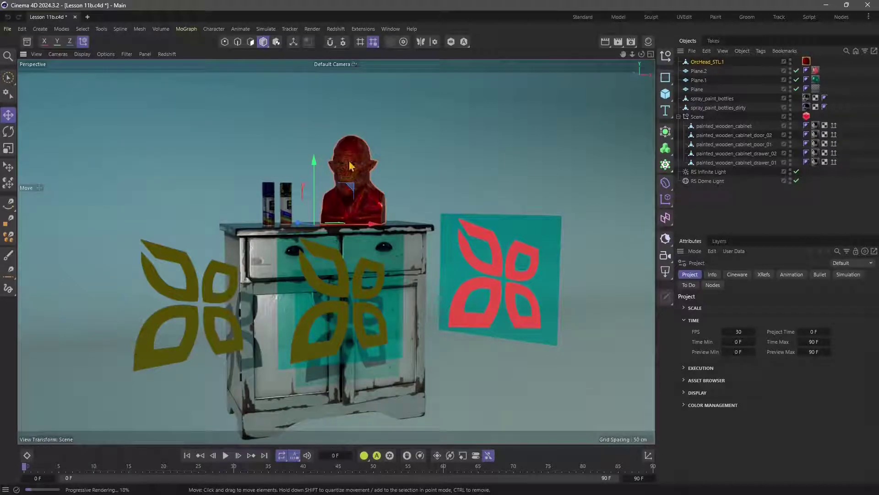
# Orbit and zoom the viewport around the orc bust, cabinet and red plane.
pyautogui.moveTo(335, 152); pyautogui.dragTo(333, 157)
pyautogui.scroll(1, 354, 208)
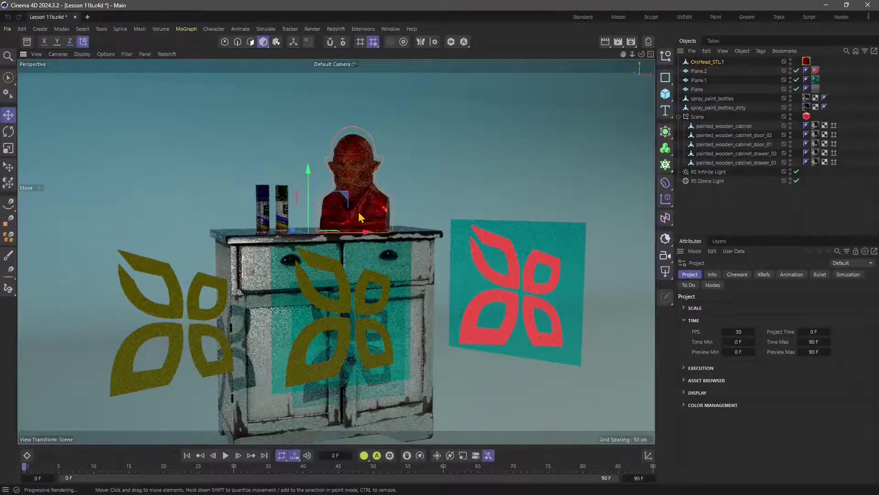
pyautogui.scroll(1, 358, 211)
pyautogui.scroll(2, 357, 220)
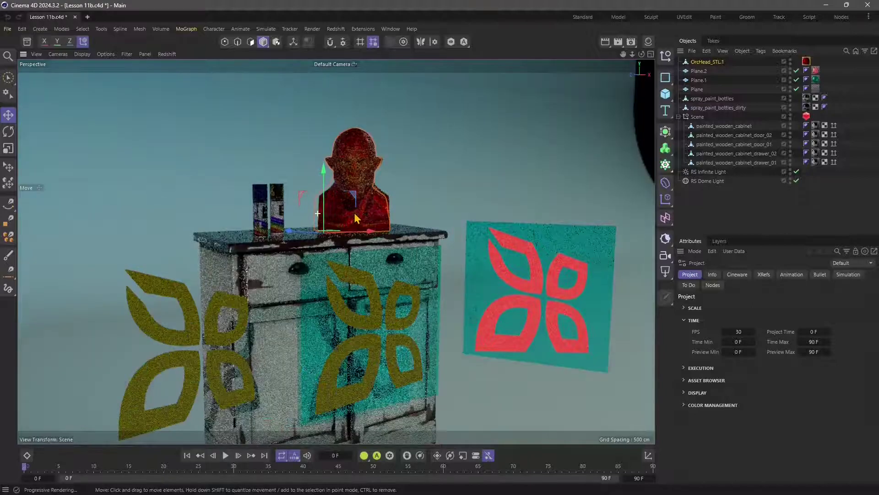
pyautogui.keyDown('alt'); pyautogui.moveTo(358, 218); pyautogui.dragTo(389, 306); pyautogui.keyUp('alt')
pyautogui.scroll(3, 388, 305)
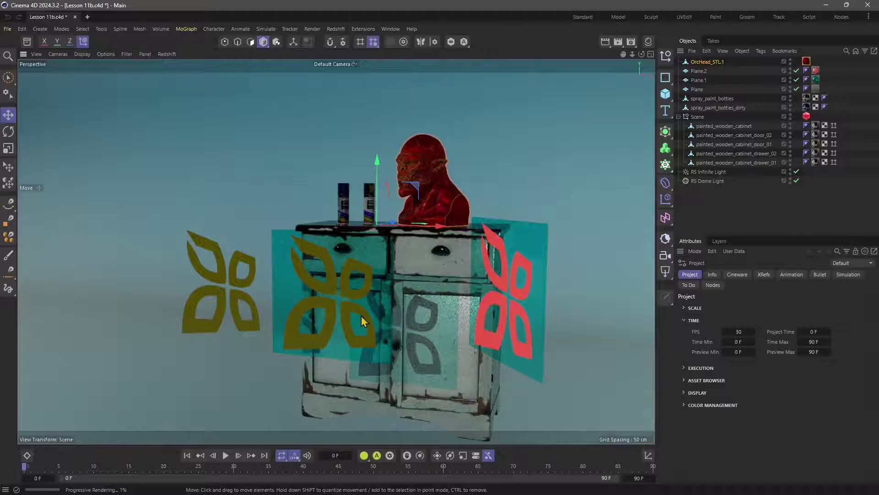
pyautogui.keyDown('alt'); pyautogui.moveTo(361, 316); pyautogui.dragTo(362, 336); pyautogui.keyUp('alt')
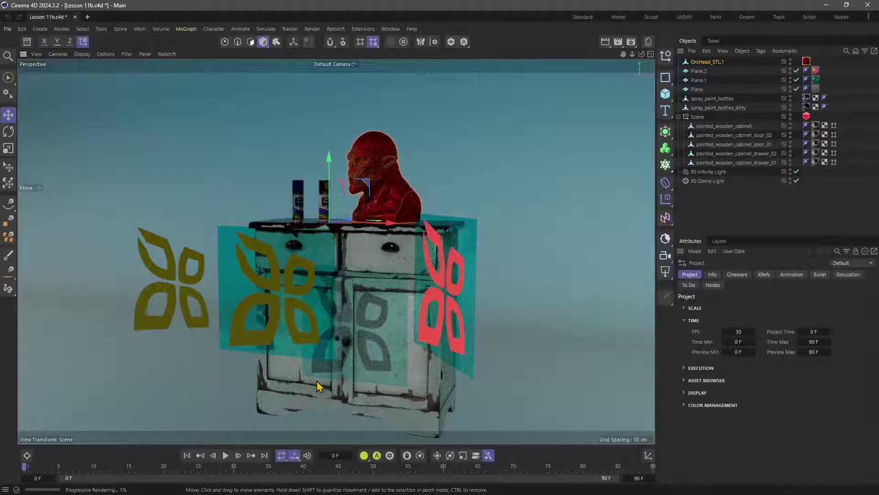
pyautogui.moveTo(316, 383)
pyautogui.keyDown('alt'); pyautogui.mouseDown()
pyautogui.moveTo(364, 384)
pyautogui.moveTo(389, 362)
pyautogui.moveTo(406, 362)
pyautogui.mouseUp(); pyautogui.keyUp('alt')
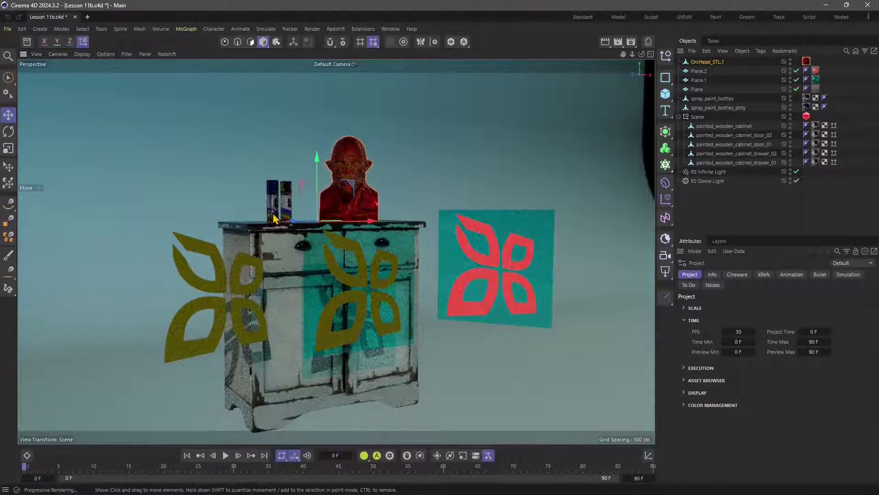
pyautogui.keyDown('alt'); pyautogui.moveTo(451, 251); pyautogui.dragTo(549, 171); pyautogui.keyUp('alt')
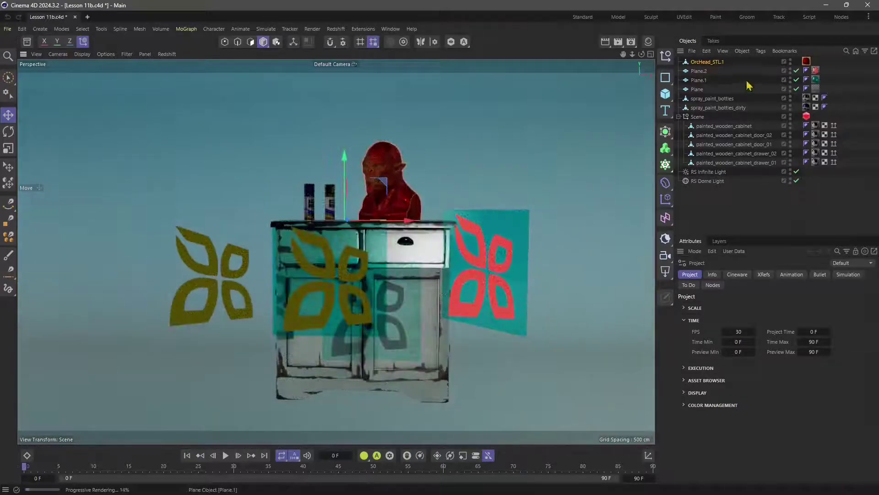
# Open RS Material.3's shader graph, enlarge the window, and widen the Material Blend node.
pyautogui.doubleClick(806, 63)
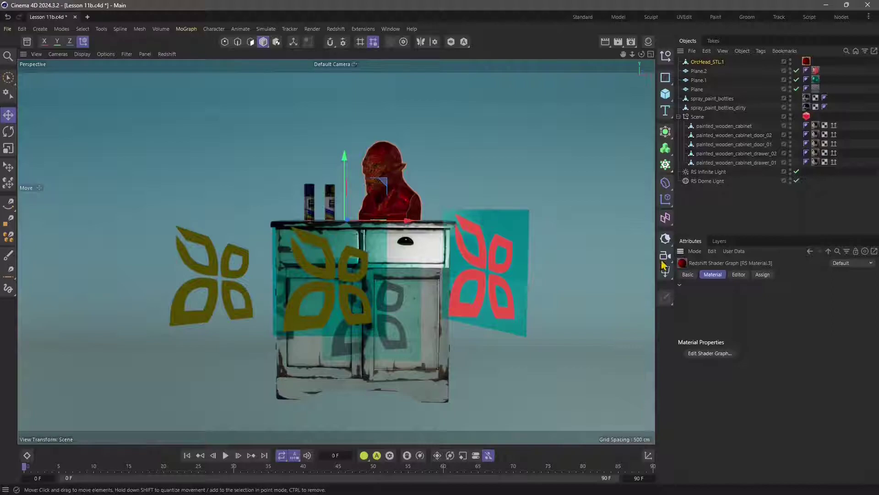
pyautogui.click(709, 353)
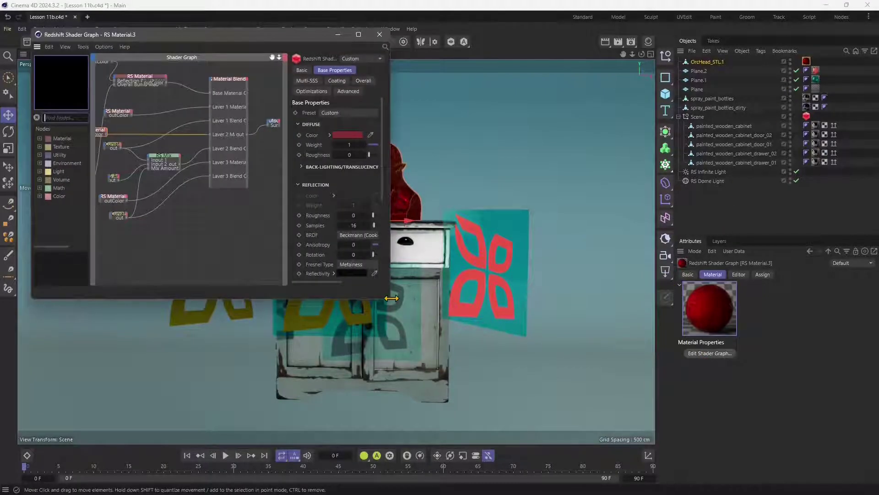
pyautogui.moveTo(392, 298); pyautogui.dragTo(764, 423)
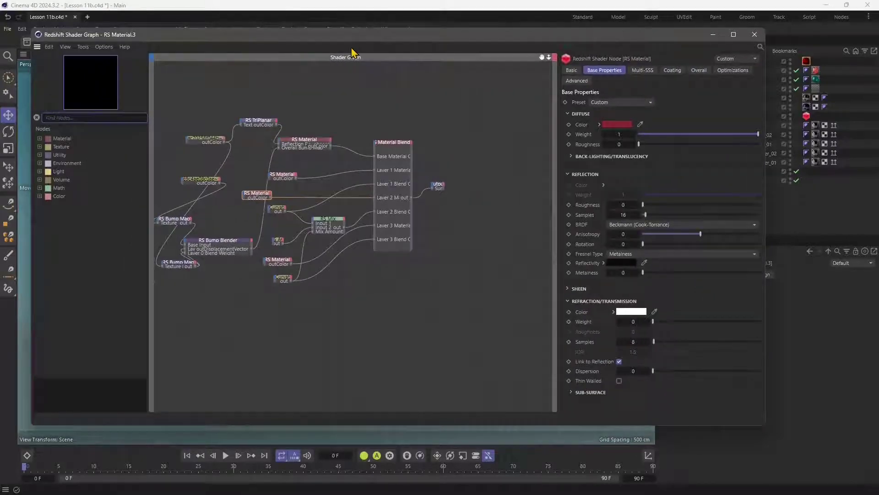
pyautogui.moveTo(347, 39); pyautogui.dragTo(466, 62)
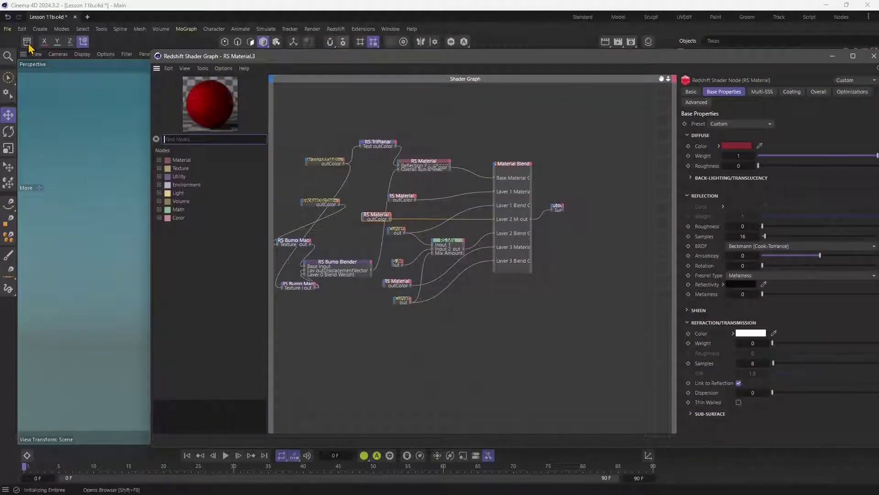
pyautogui.click(510, 171)
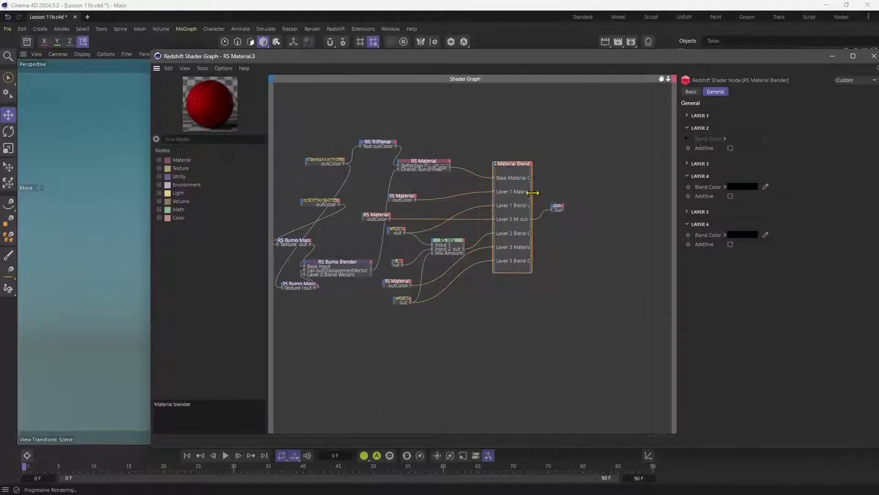
pyautogui.moveTo(532, 197); pyautogui.dragTo(565, 199)
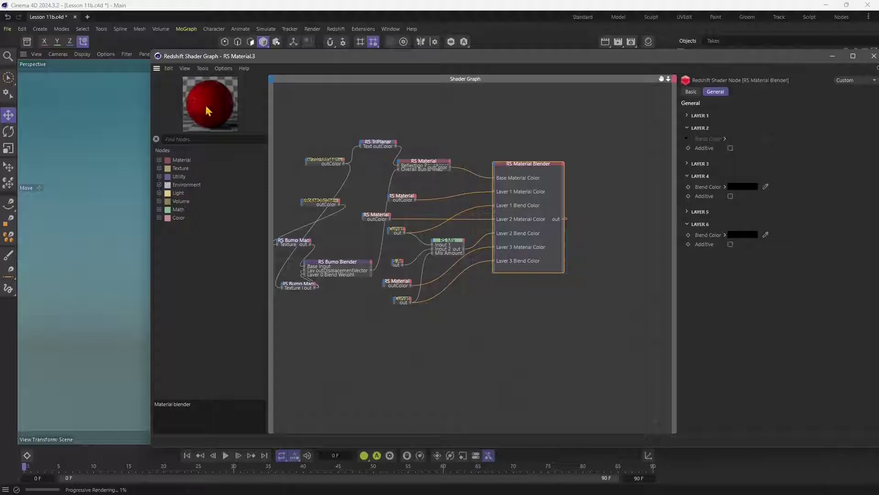
# Close the graph, zoom onto the bust, and show the OrcHead_STL.1 tag: Spherical projection, 0.01 tiling.
pyautogui.click(874, 56)
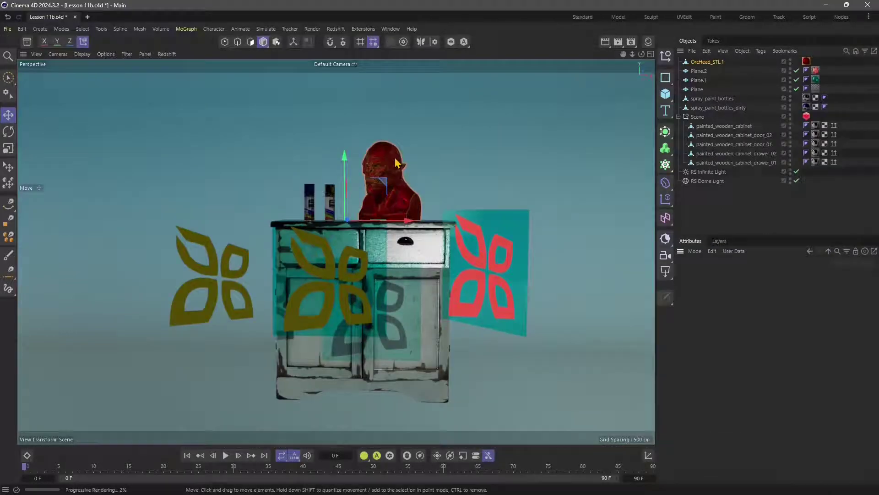
pyautogui.scroll(2, 385, 134)
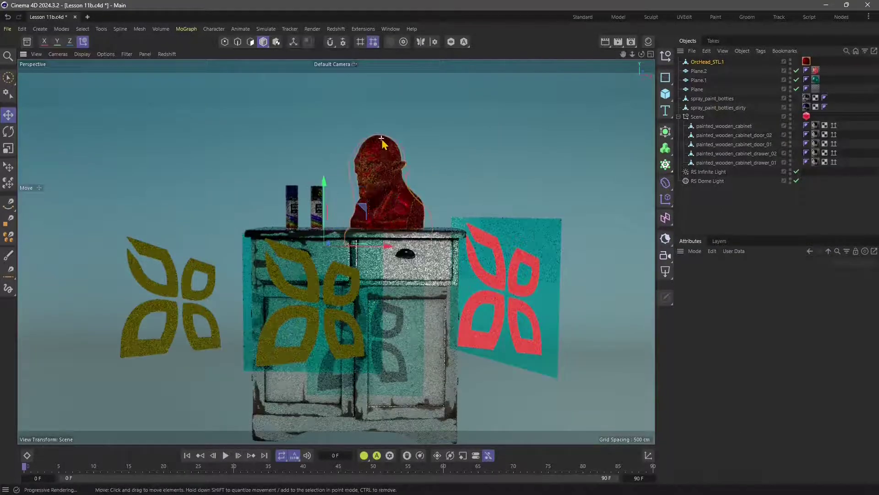
pyautogui.scroll(1, 403, 134)
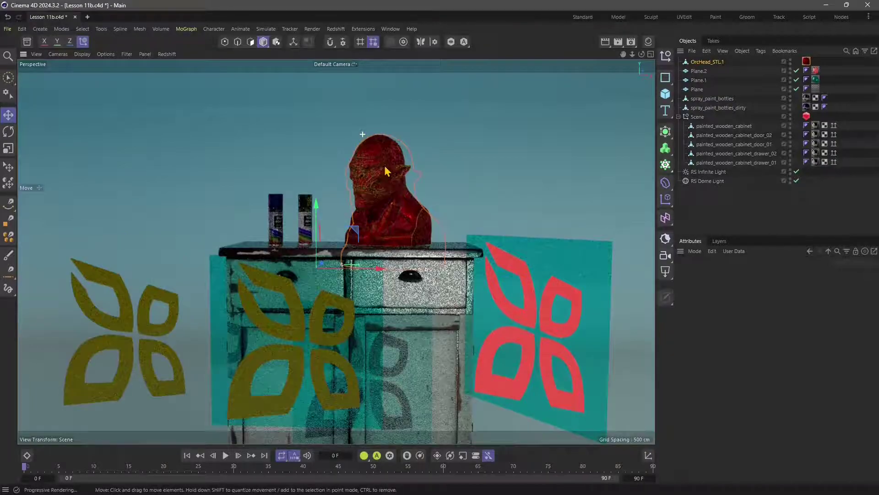
pyautogui.scroll(1, 436, 205)
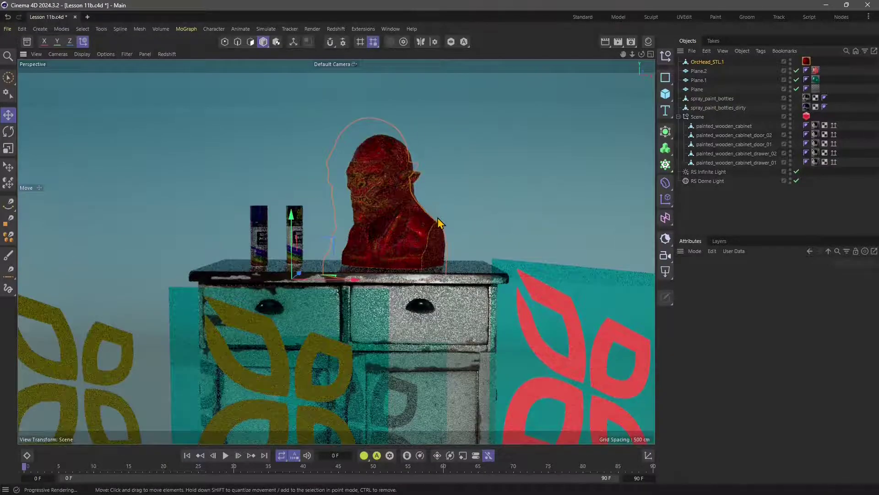
pyautogui.scroll(1, 437, 220)
pyautogui.scroll(1, 429, 254)
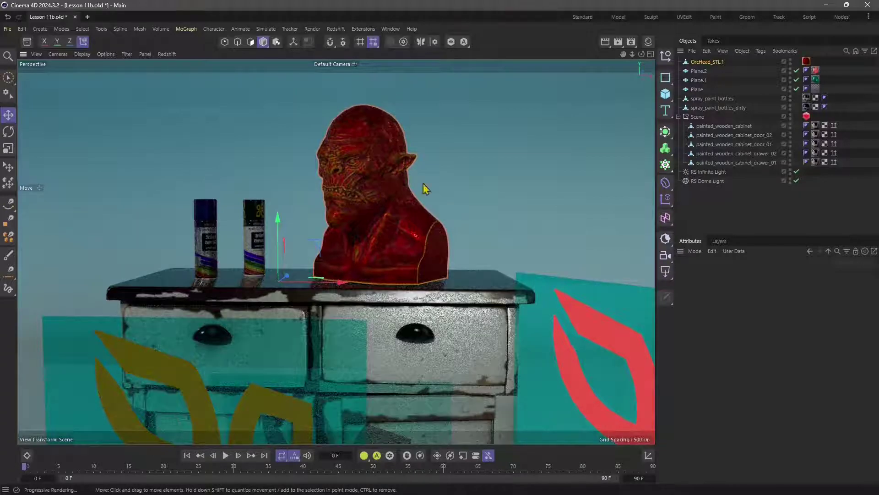
pyautogui.click(806, 61)
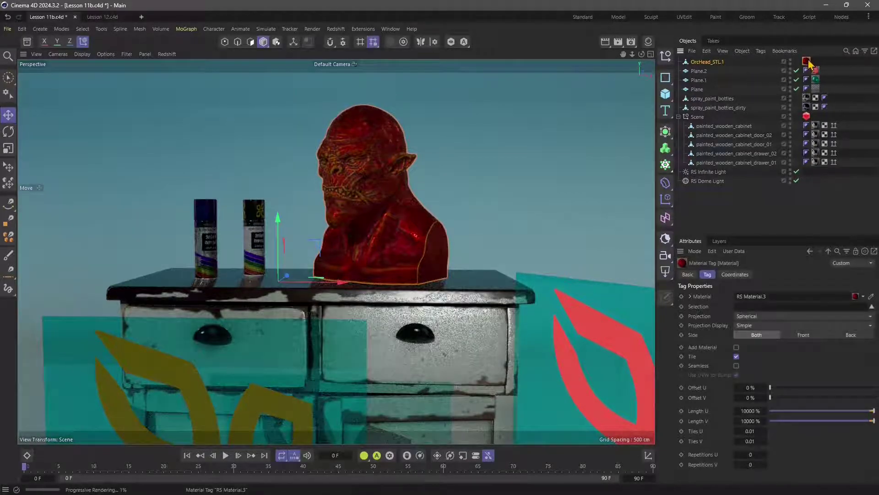
# Reopen RS Material.3's shader graph, then nudge the RS Mix node left and make it taller.
pyautogui.doubleClick(812, 63)
pyautogui.click(710, 354)
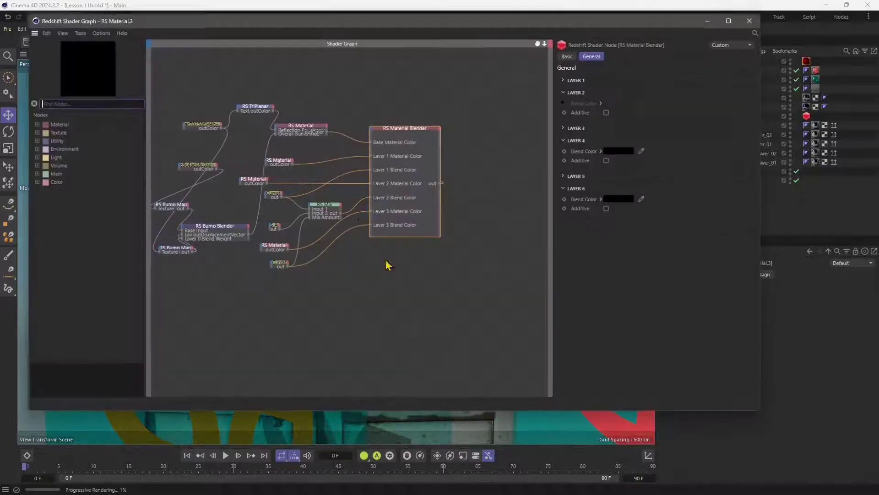
pyautogui.click(323, 212)
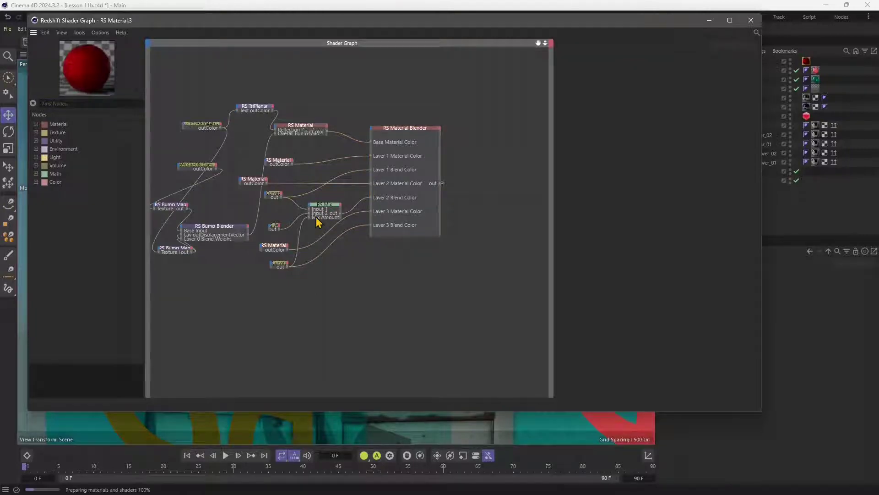
pyautogui.moveTo(326, 211); pyautogui.dragTo(318, 215)
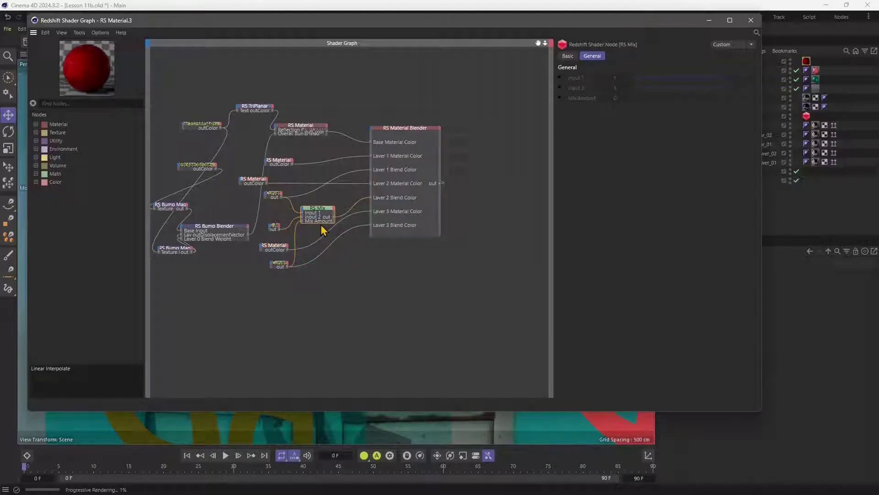
pyautogui.moveTo(324, 224); pyautogui.dragTo(325, 245)
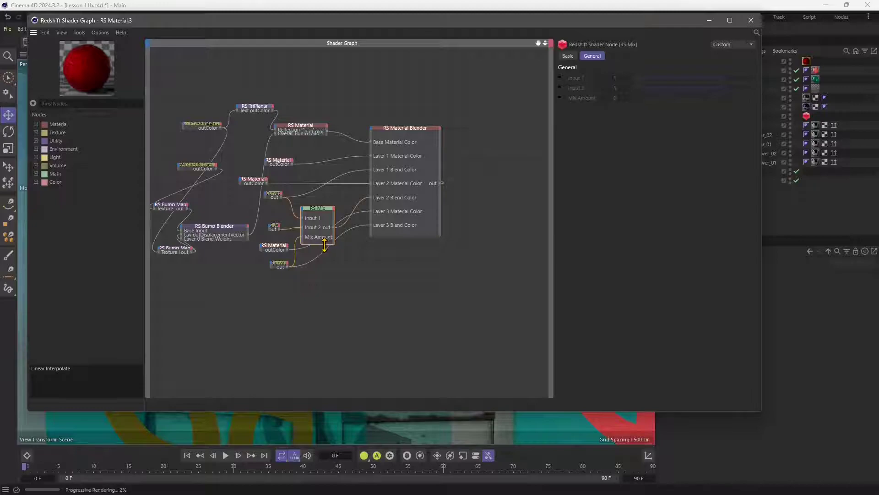
# Rearrange the RS AO and RS Curvature nodes and move RS Mix up beside them.
pyautogui.moveTo(275, 229); pyautogui.dragTo(295, 233)
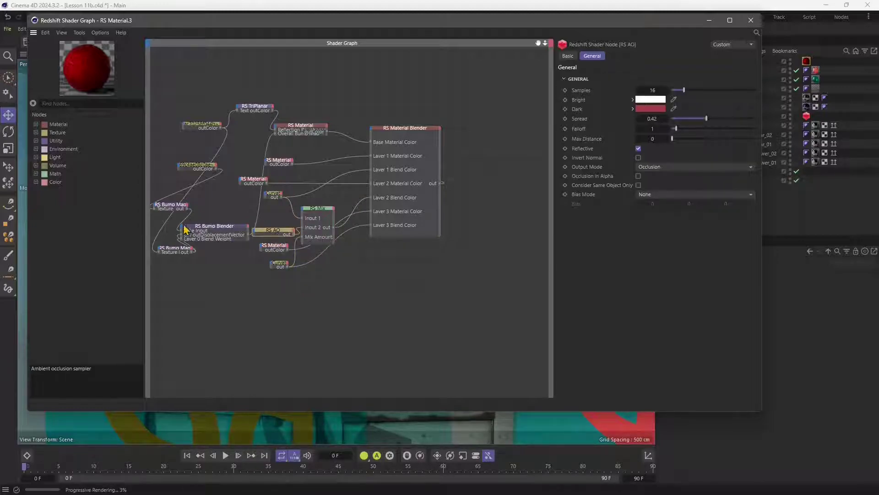
pyautogui.moveTo(283, 196); pyautogui.dragTo(259, 199)
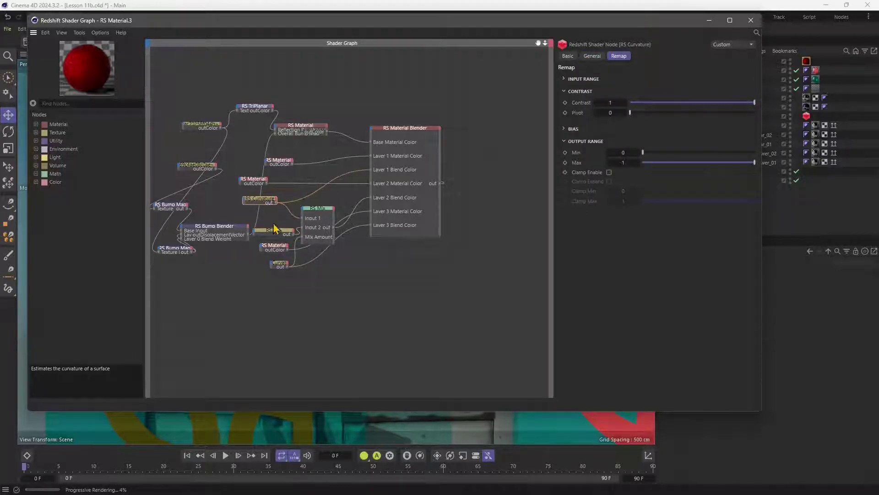
pyautogui.moveTo(274, 234); pyautogui.dragTo(255, 214)
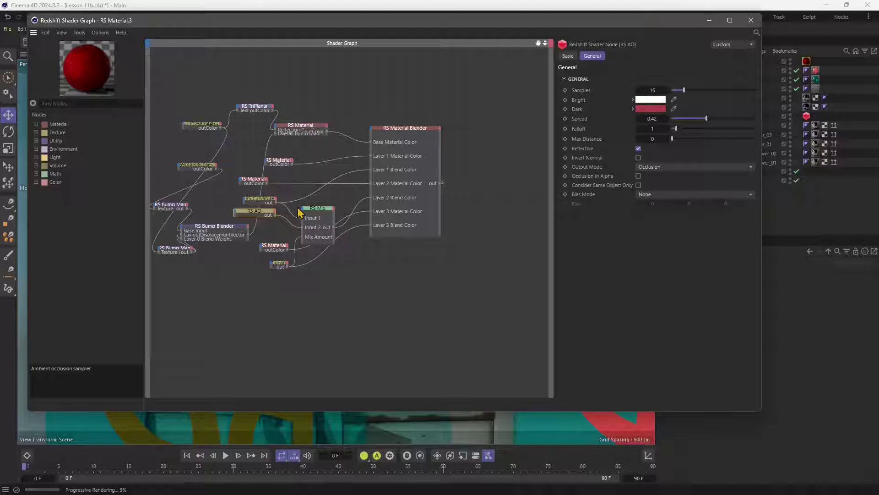
pyautogui.moveTo(323, 215); pyautogui.dragTo(320, 193)
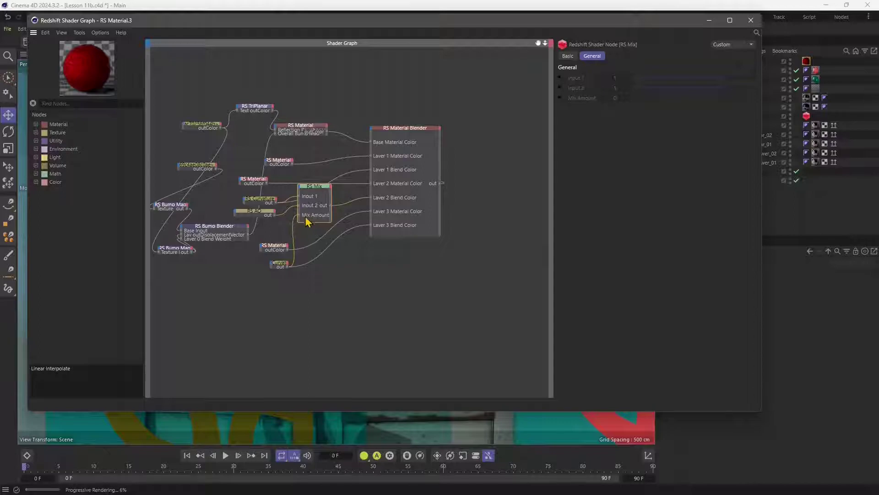
# Connect the texture sampler's outColor to RS Mix's Mix Amount, then close the node graph.
pyautogui.moveTo(289, 267); pyautogui.dragTo(259, 273)
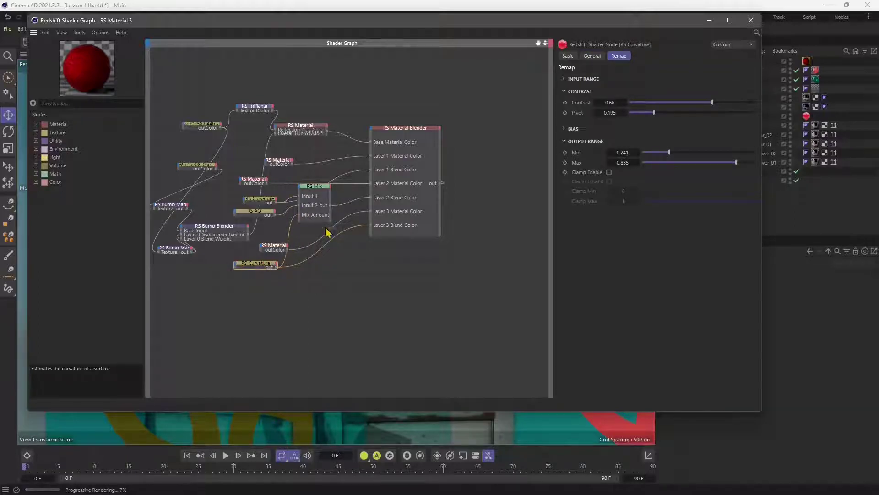
pyautogui.click(222, 130)
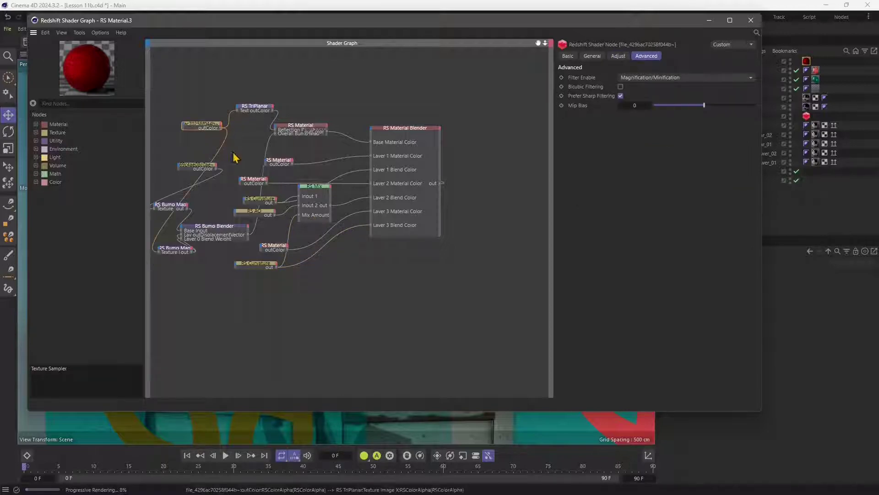
pyautogui.moveTo(227, 128); pyautogui.dragTo(236, 262)
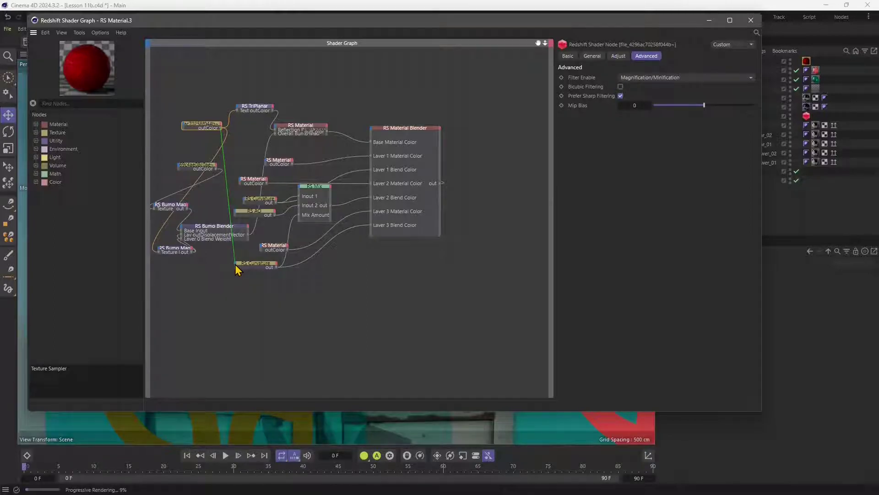
pyautogui.moveTo(237, 269); pyautogui.dragTo(299, 214)
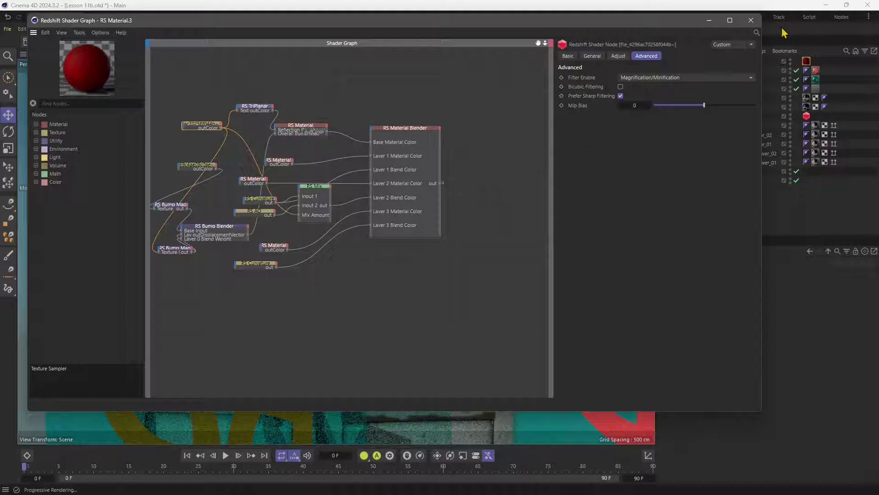
pyautogui.click(751, 20)
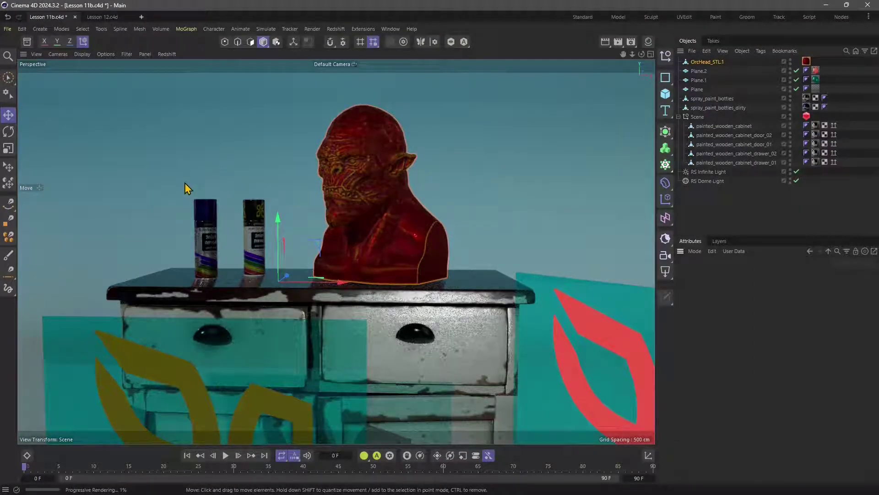
# Open the orc head's node graph and browse the Material category's Hair, Incandescent and Skin nodes.
pyautogui.click(806, 62)
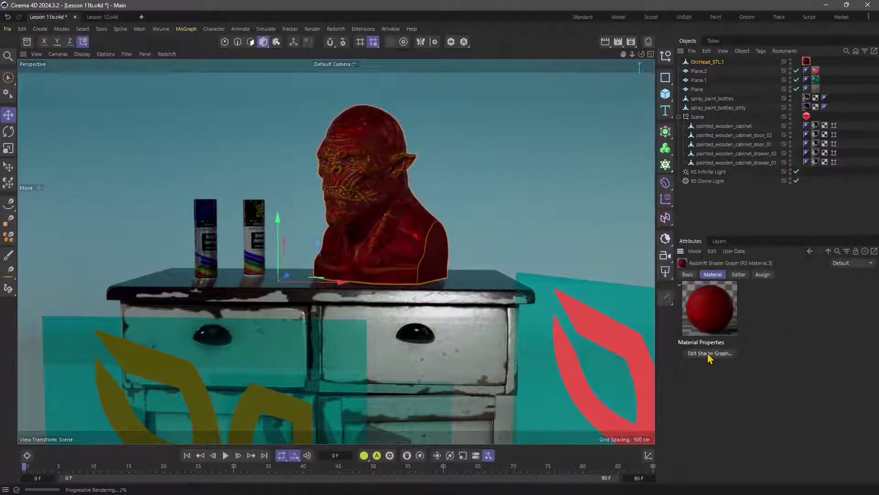
pyautogui.click(709, 354)
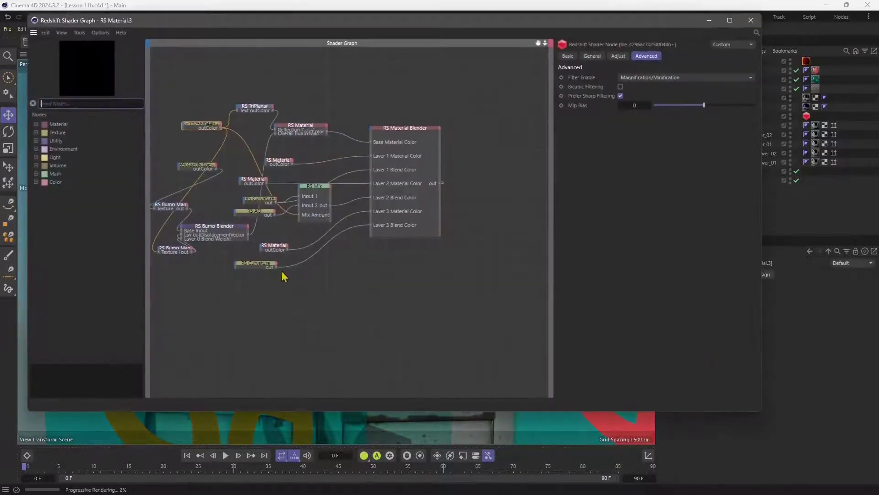
pyautogui.click(37, 125)
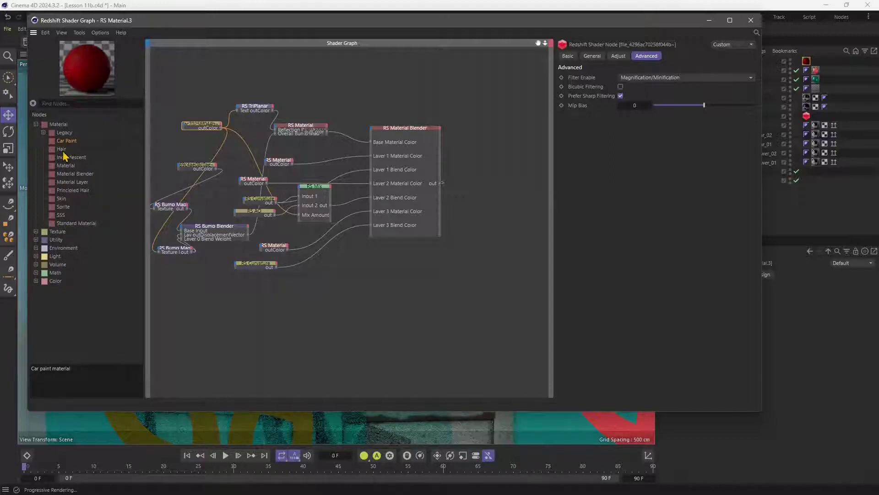
pyautogui.click(61, 149)
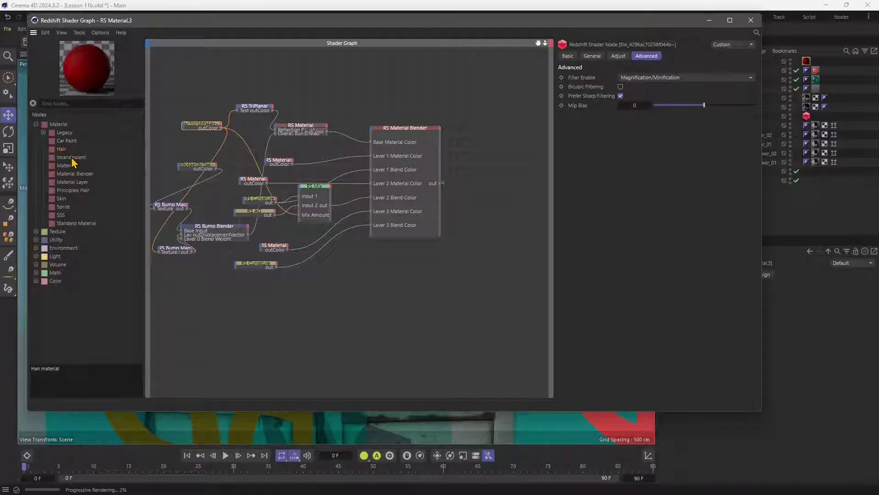
pyautogui.click(72, 158)
pyautogui.click(61, 199)
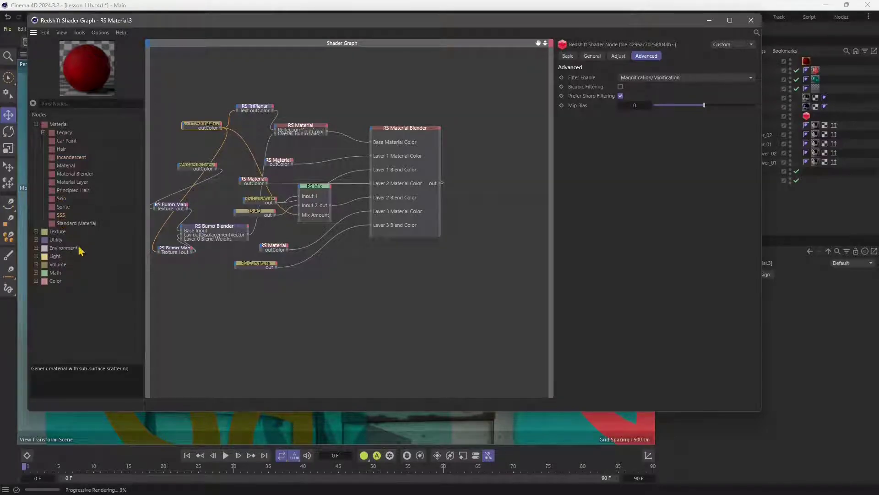
# Expand the Texture, Utility, Environment, Light, Volume, Math and Color node categories.
pyautogui.click(36, 231)
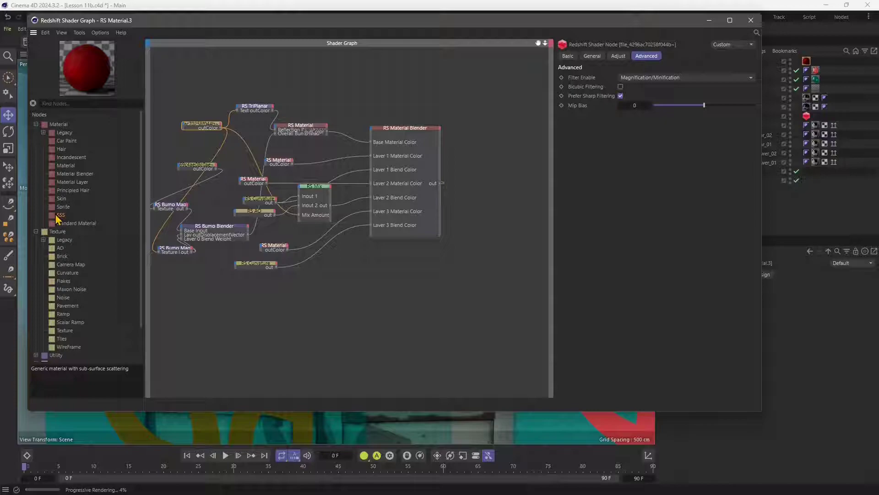
pyautogui.scroll(-3, 76, 277)
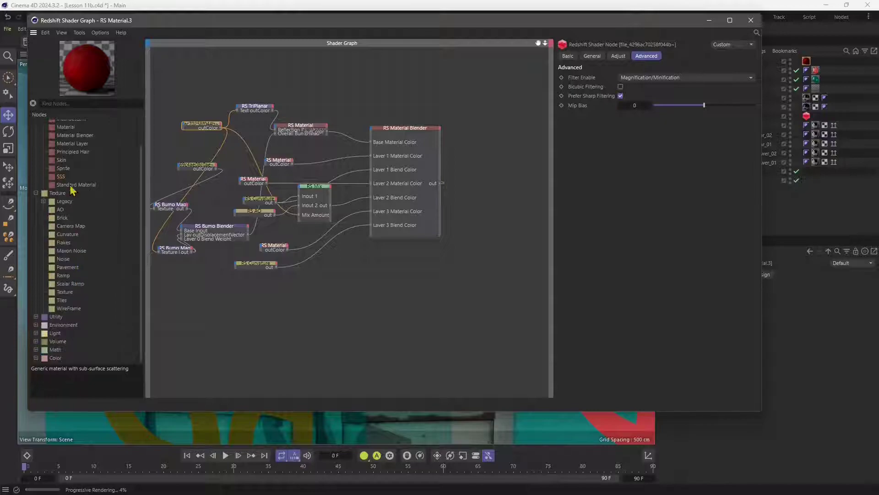
pyautogui.click(36, 317)
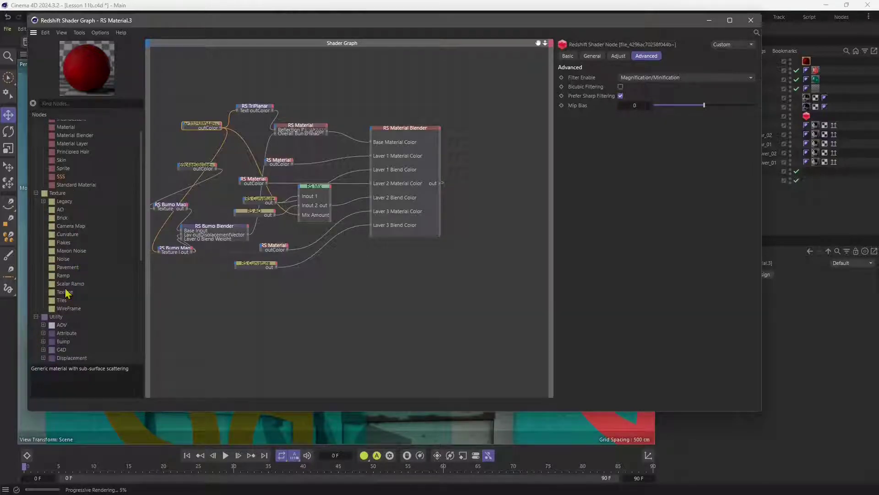
pyautogui.scroll(-4, 72, 222)
pyautogui.scroll(-8, 83, 256)
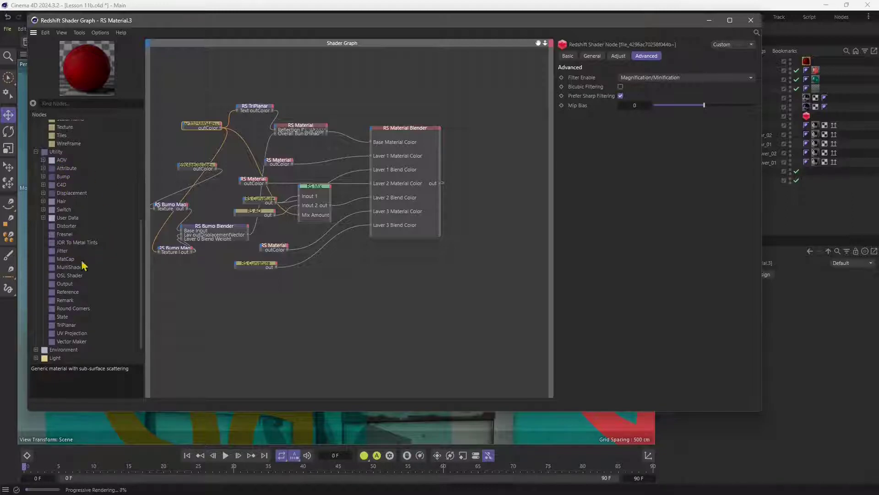
pyautogui.scroll(-2, 98, 288)
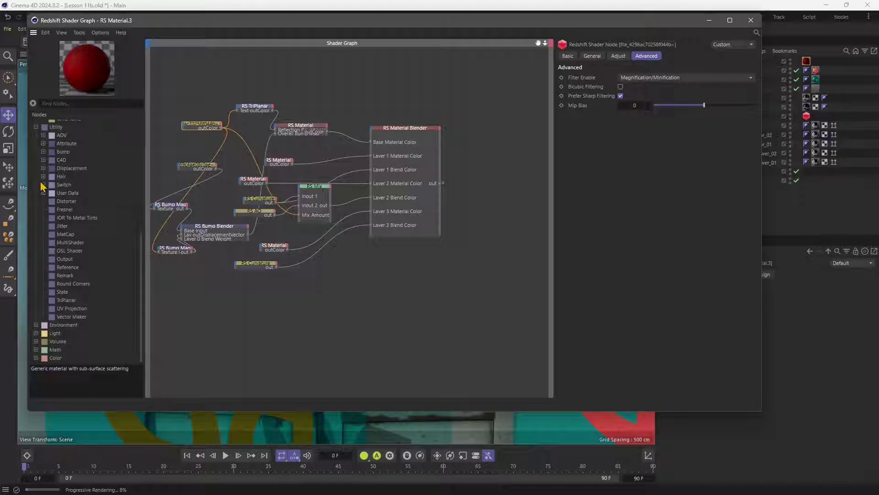
pyautogui.click(36, 325)
pyautogui.scroll(-2, 109, 301)
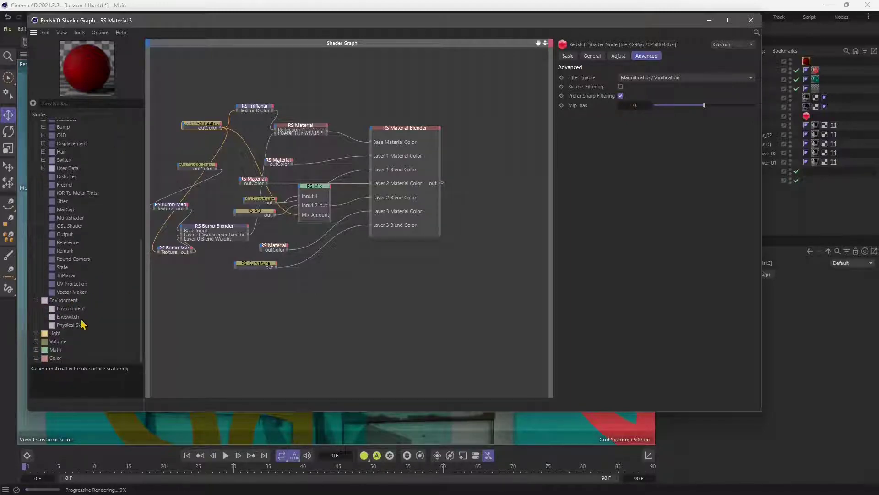
pyautogui.click(35, 333)
pyautogui.scroll(-3, 84, 302)
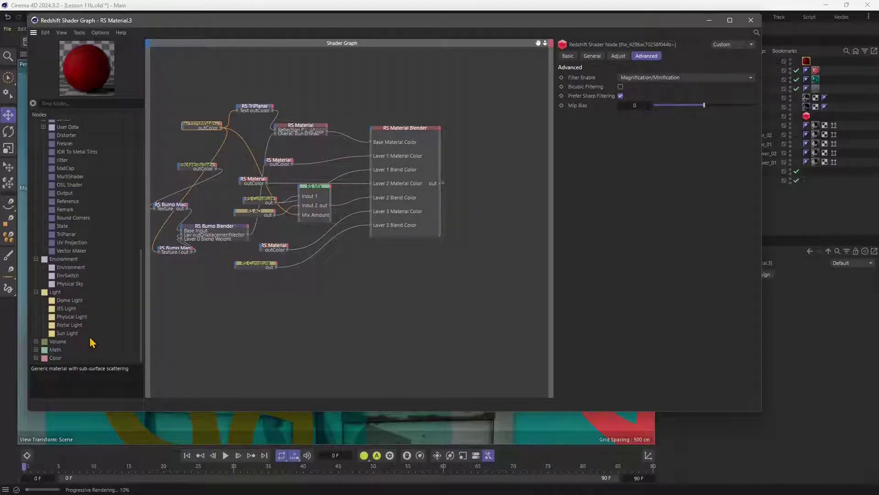
pyautogui.click(37, 341)
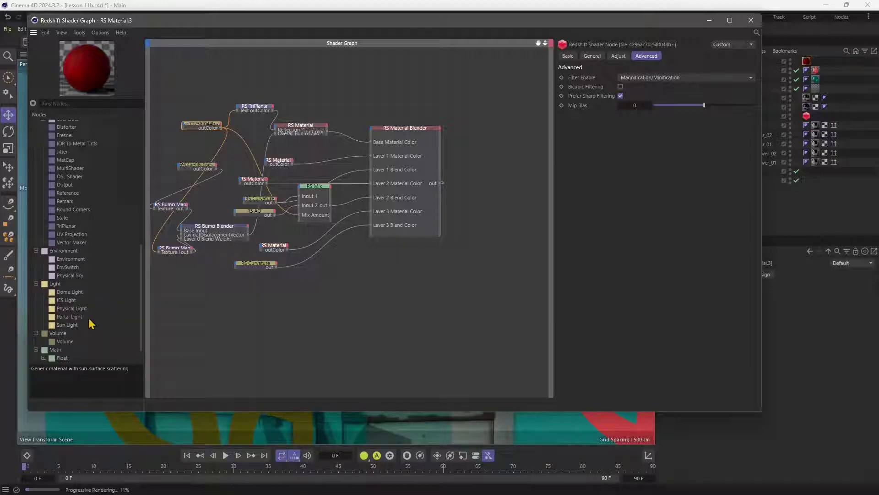
pyautogui.click(36, 349)
pyautogui.click(36, 358)
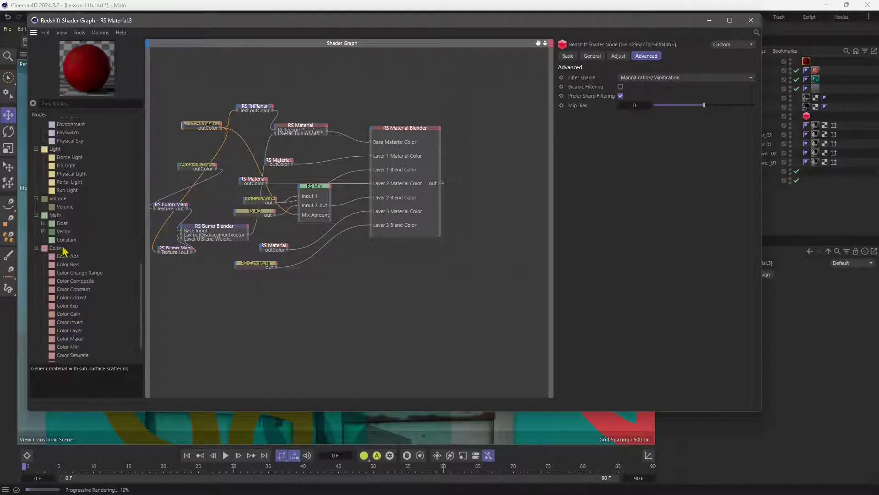
# Expand the Float and Vector math node groups, browse them, and clear the graph selection.
pyautogui.click(44, 223)
pyautogui.scroll(-3, 75, 249)
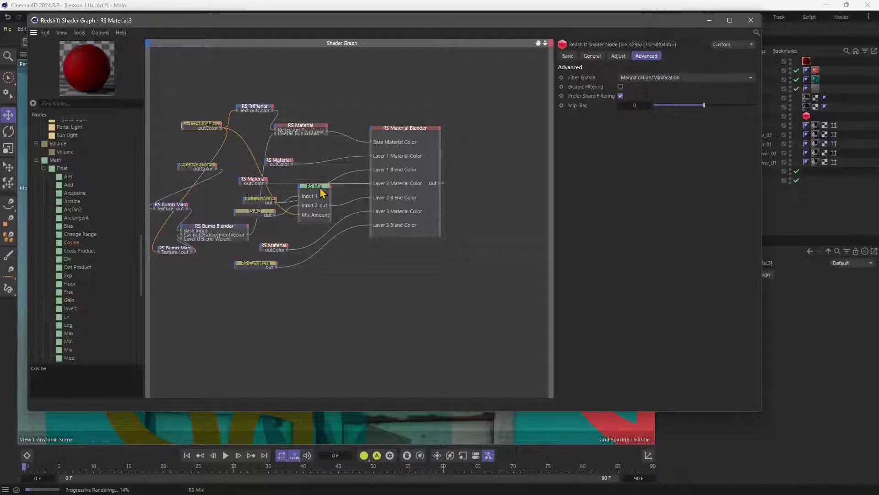
pyautogui.scroll(-2, 63, 314)
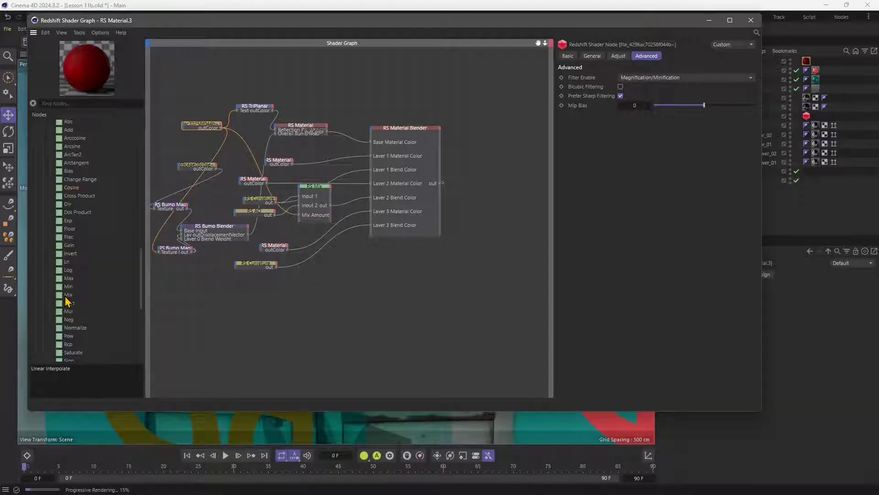
pyautogui.scroll(-4, 75, 307)
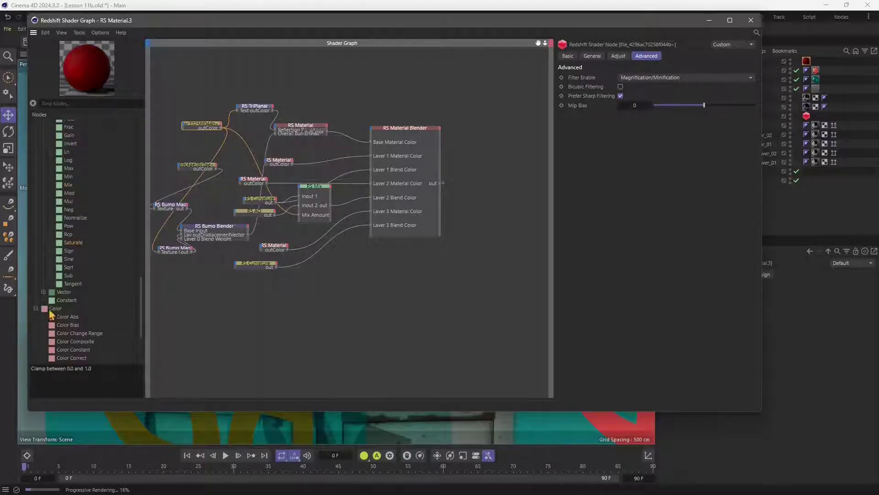
pyautogui.click(43, 291)
pyautogui.scroll(-4, 99, 272)
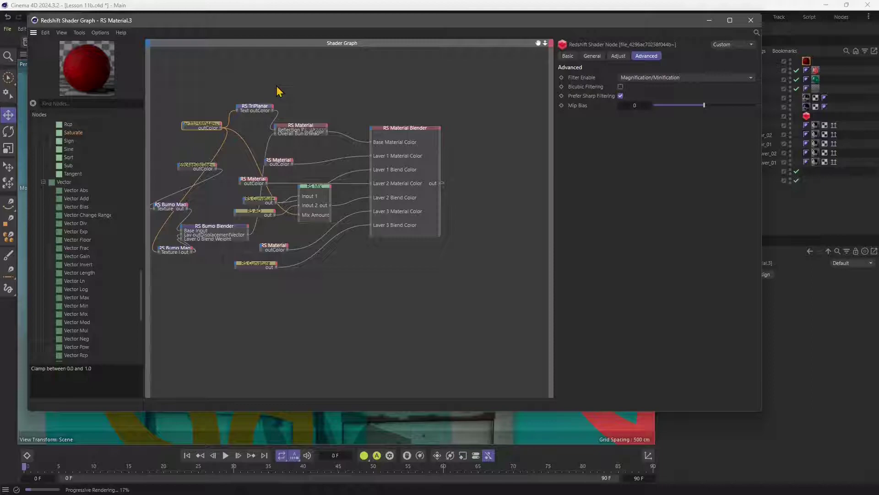
pyautogui.scroll(-2, 99, 191)
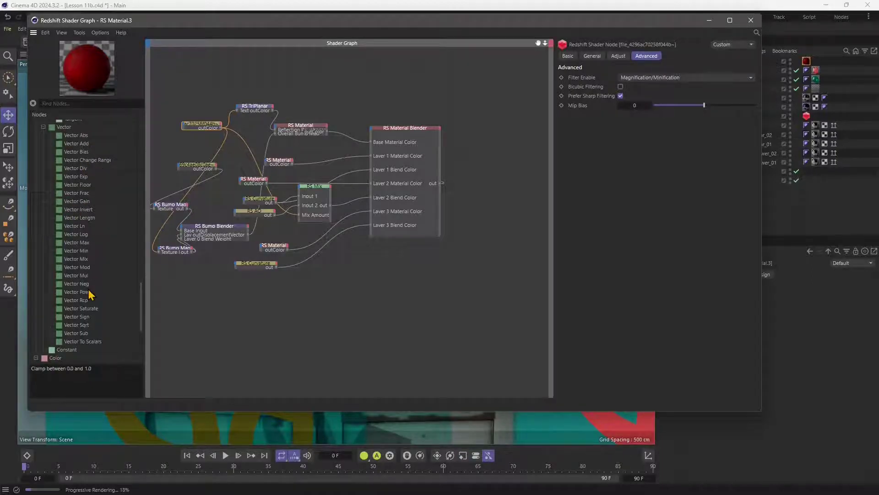
pyautogui.scroll(-4, 90, 295)
pyautogui.scroll(-2, 55, 287)
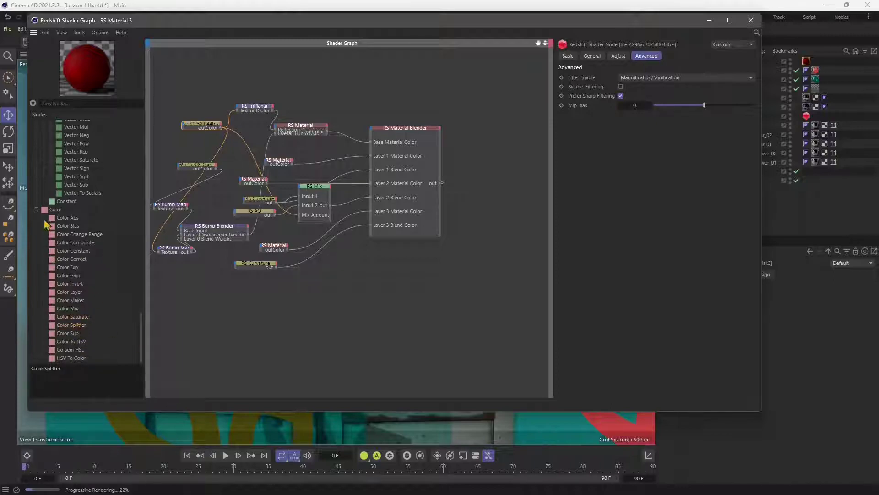
pyautogui.scroll(15, 75, 258)
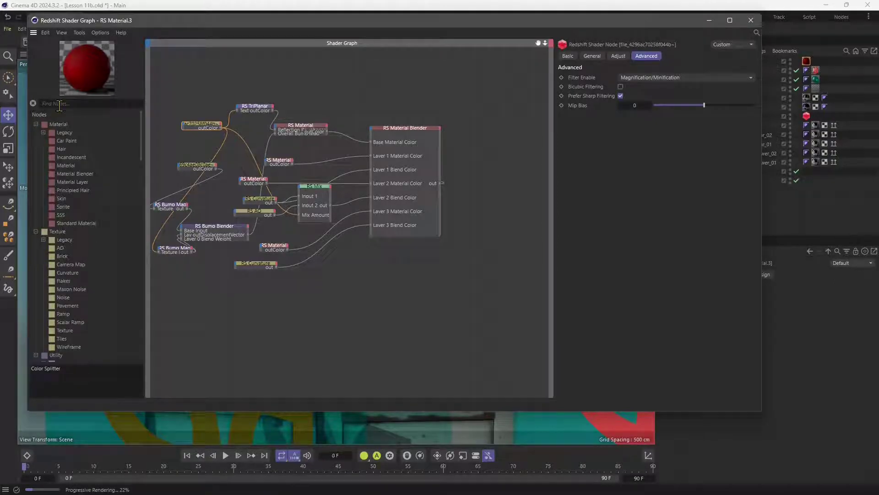
pyautogui.click(396, 335)
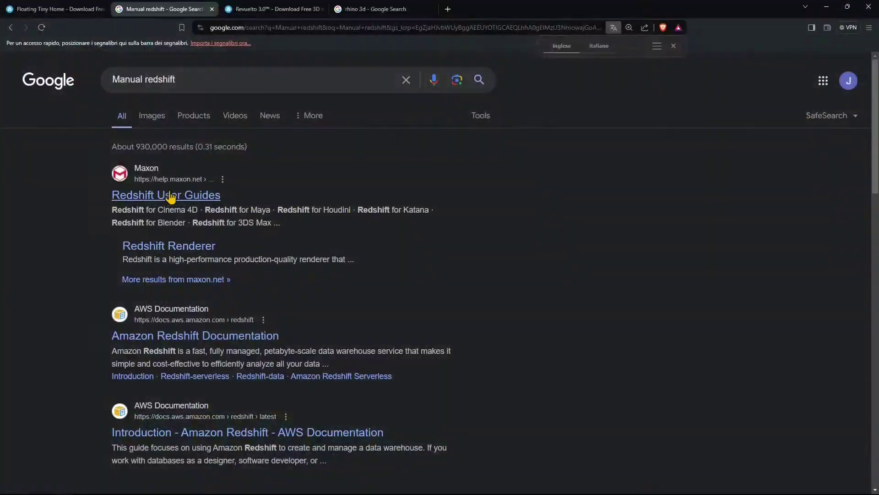
# Navigate the Redshift for Cinema 4D docs through Shader Nodes and Material Shaders to Standard Material.
pyautogui.click(167, 199)
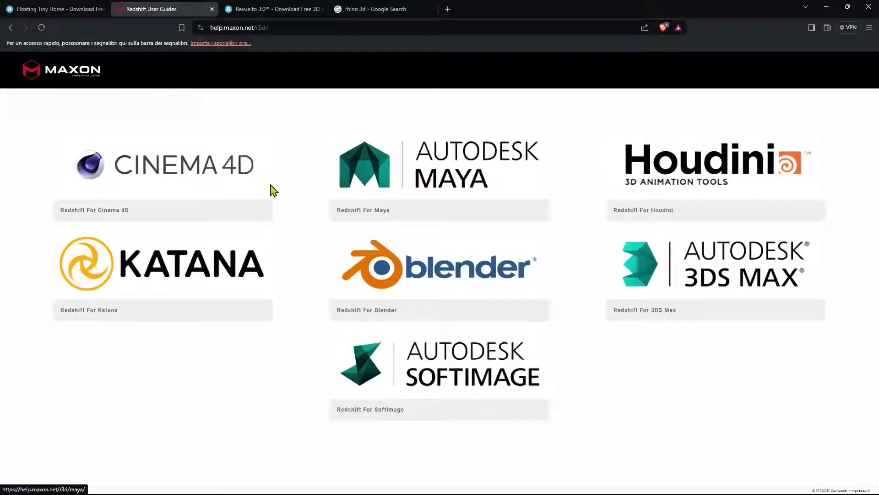
pyautogui.click(202, 176)
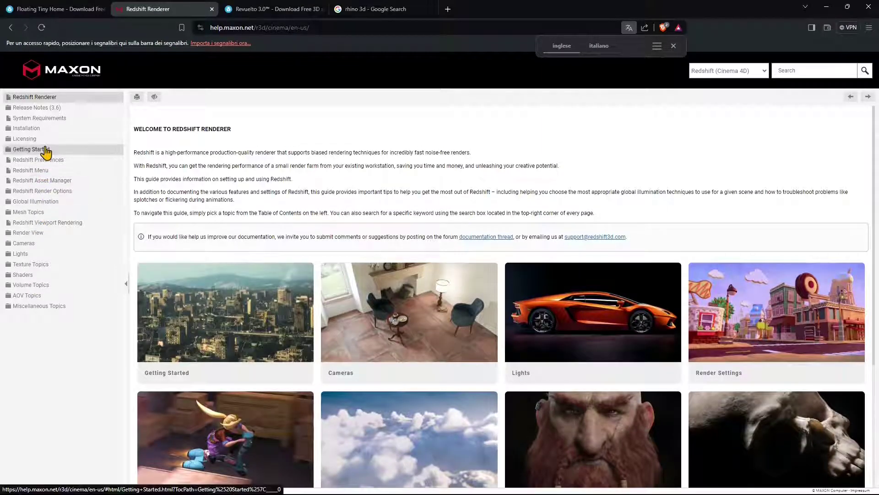
pyautogui.scroll(-2, 356, 297)
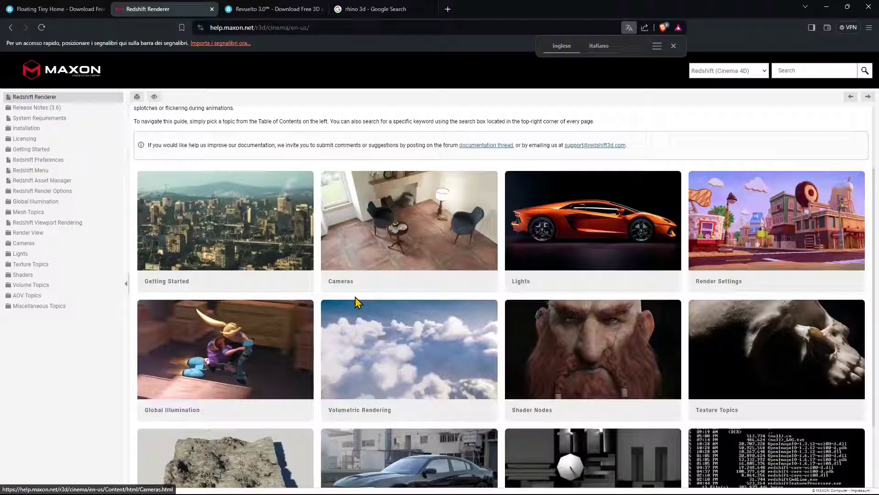
pyautogui.click(523, 408)
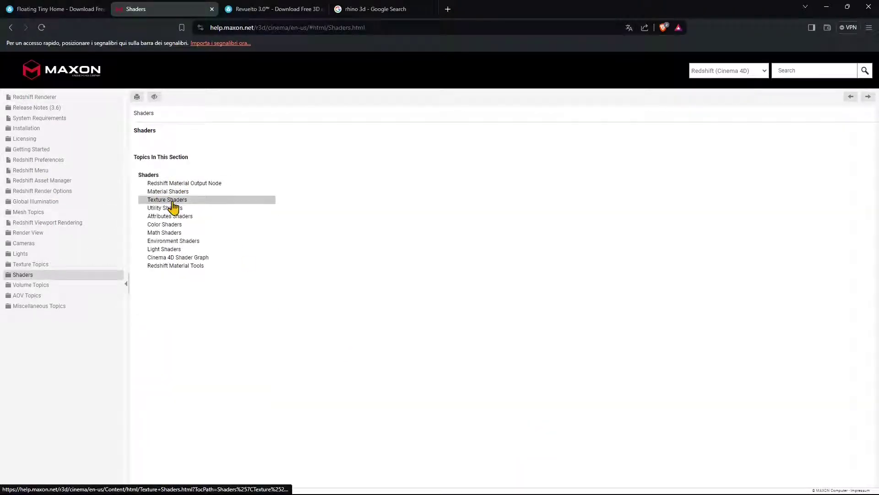
pyautogui.click(181, 192)
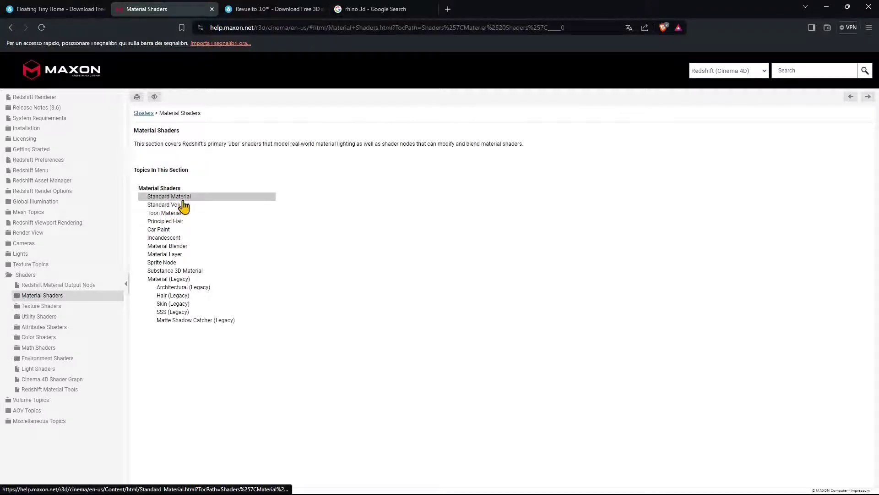
pyautogui.click(179, 197)
pyautogui.scroll(-5, 485, 335)
pyautogui.scroll(-5, 515, 341)
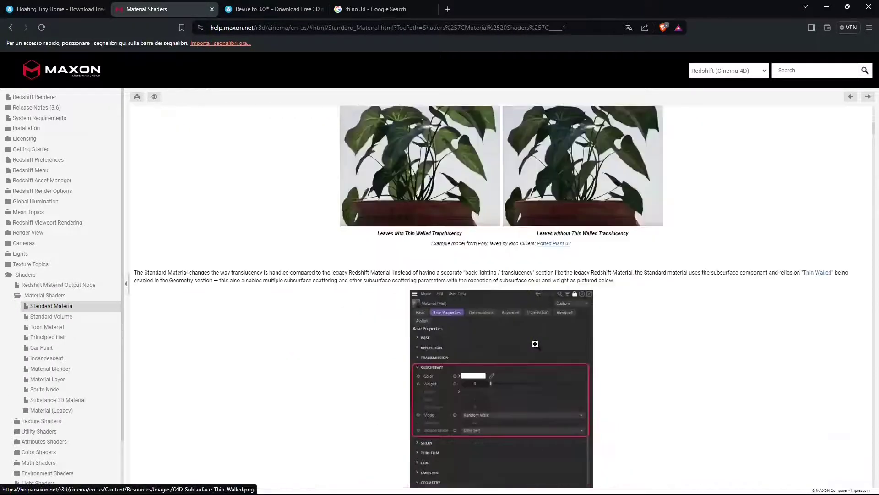
pyautogui.scroll(9, 534, 343)
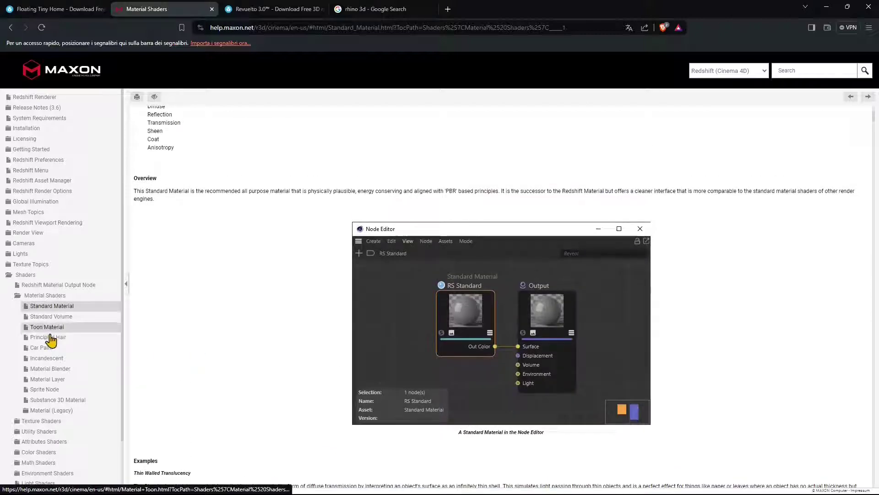
# Read the Car Paint shader page down through its layers, reflectivity and metallic flake examples.
pyautogui.click(46, 349)
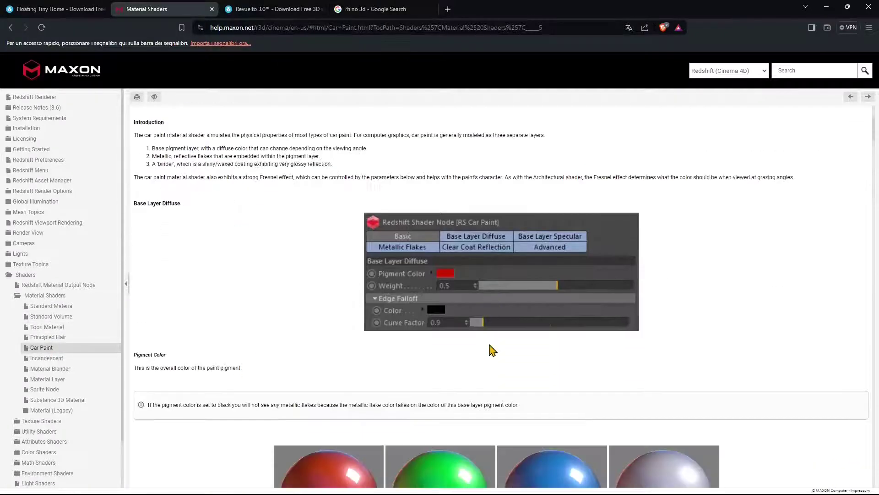
pyautogui.scroll(-10, 504, 343)
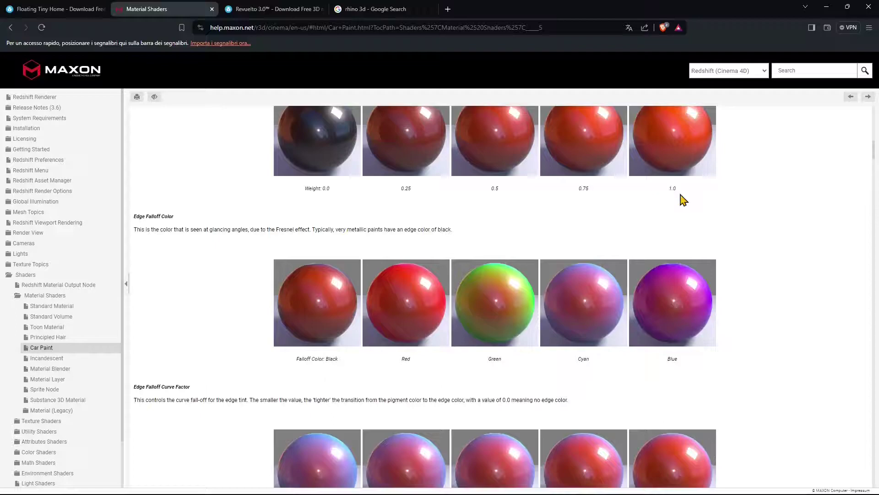
pyautogui.scroll(-8, 504, 201)
pyautogui.scroll(-12, 561, 177)
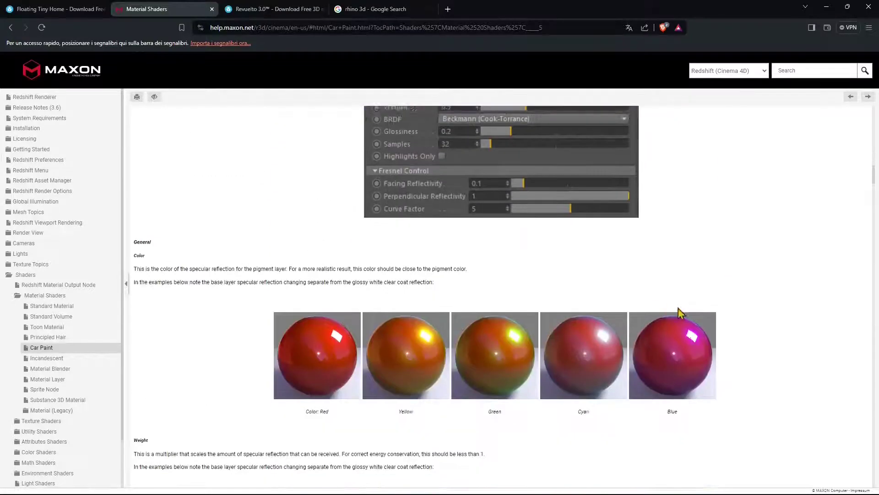
pyautogui.scroll(-5, 458, 302)
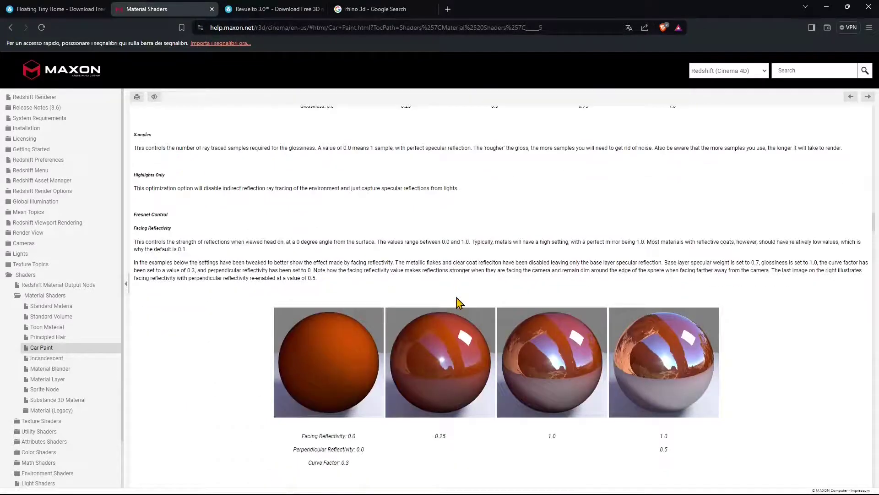
pyautogui.scroll(-12, 459, 302)
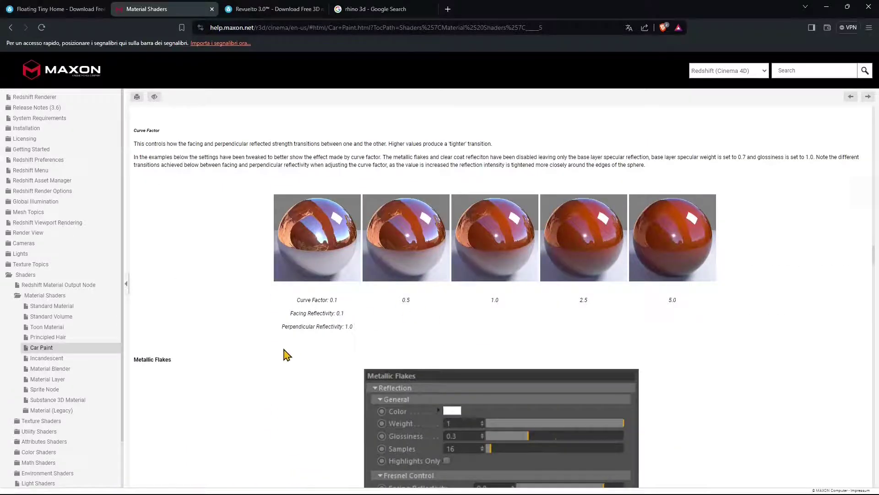
pyautogui.scroll(-4, 289, 355)
pyautogui.scroll(-18, 297, 358)
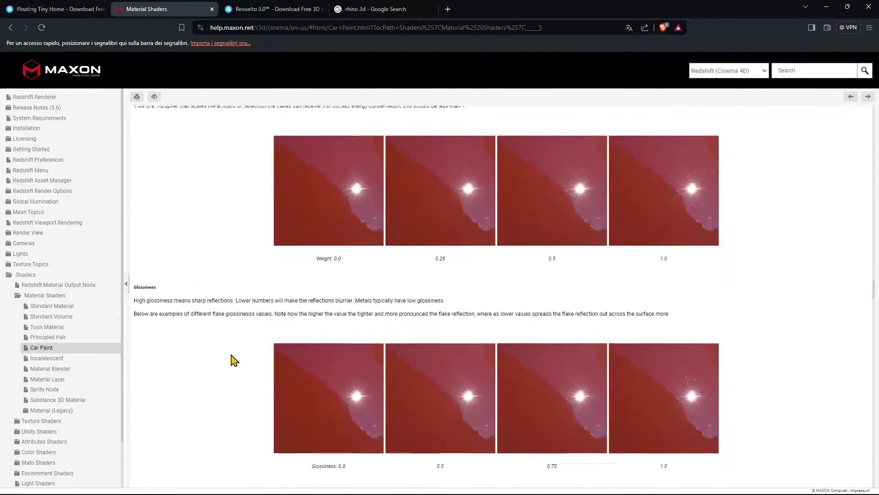
pyautogui.scroll(-20, 265, 377)
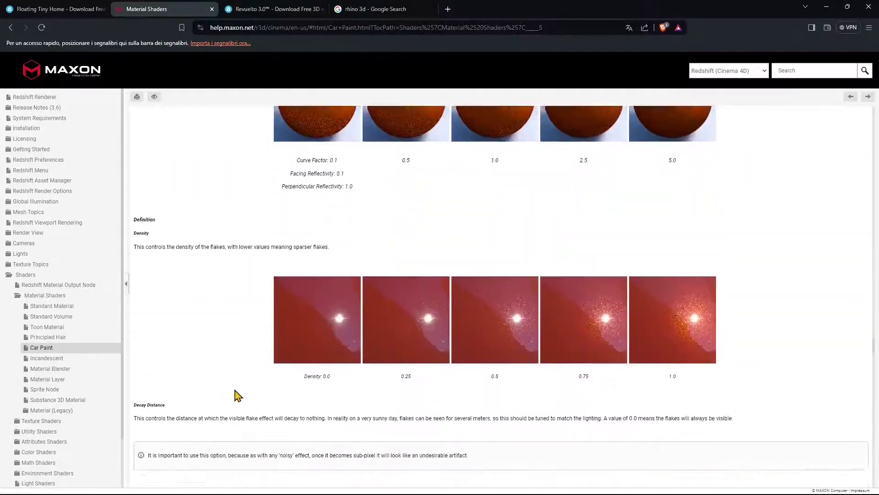
# Read the Round Corners page under Utility Shaders, then close the documentation tab with Ctrl+W.
pyautogui.scroll(-1, 37, 403)
pyautogui.click(45, 378)
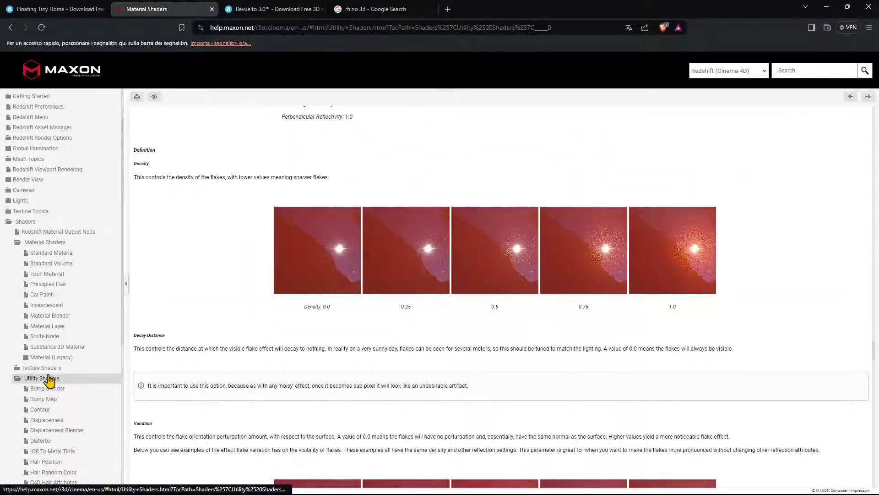
pyautogui.scroll(-5, 69, 419)
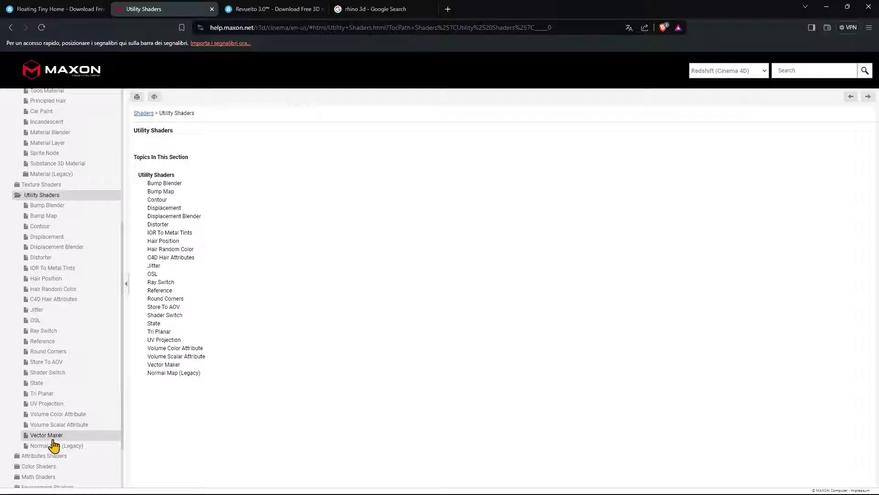
pyautogui.click(48, 351)
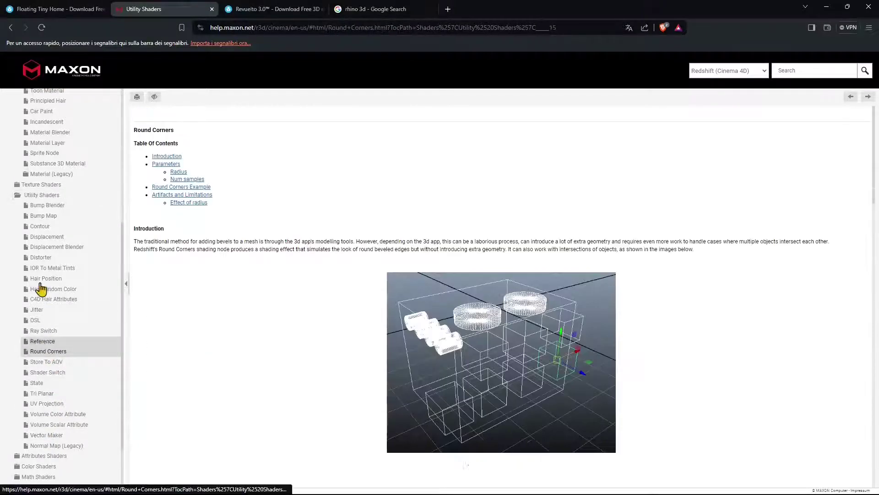
pyautogui.scroll(-5, 317, 310)
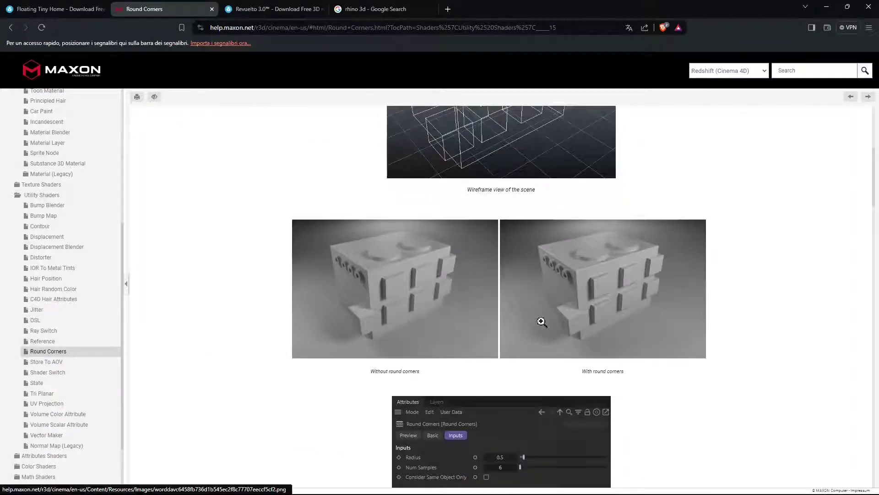
pyautogui.scroll(-10, 677, 327)
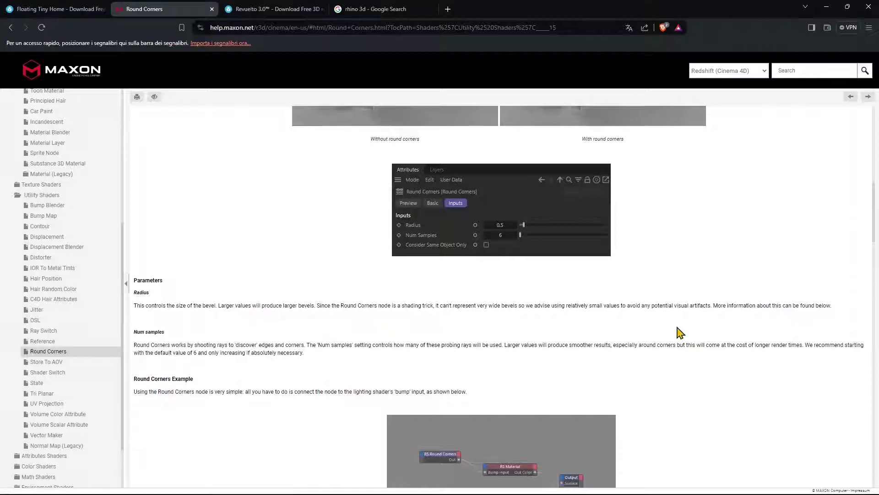
pyautogui.scroll(-5, 677, 327)
pyautogui.hotkey('ctrl', 'w')
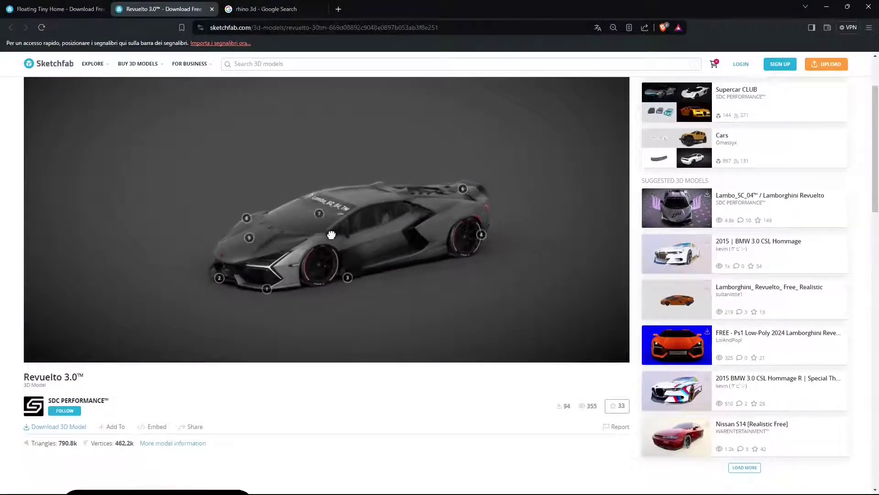
# Orbit the car, duplicate the Revuelto tab, and search for 'prod viz' from its address bar.
pyautogui.moveTo(374, 243); pyautogui.dragTo(320, 228)
pyautogui.rightClick(166, 10)
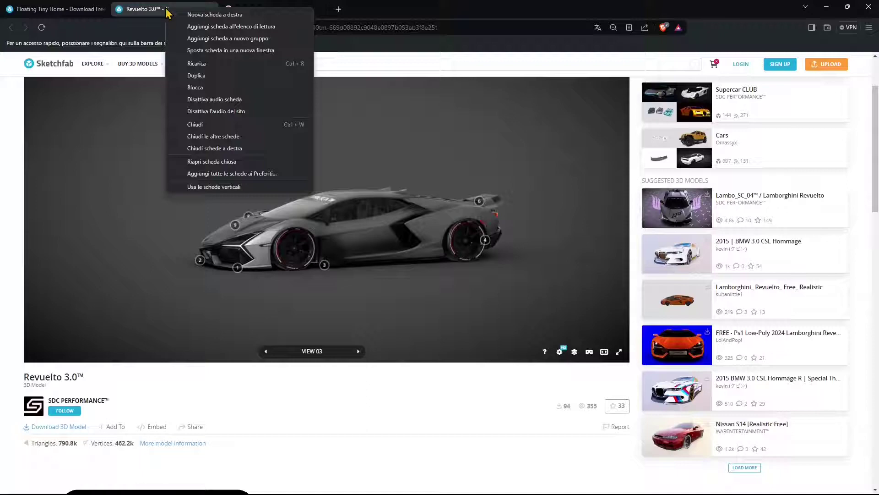
pyautogui.press('Escape')
pyautogui.click(228, 28)
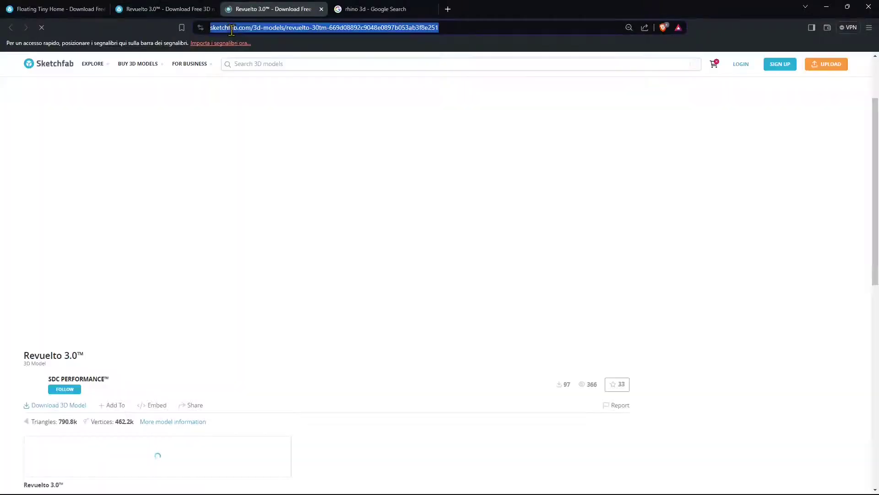
pyautogui.write('prod')
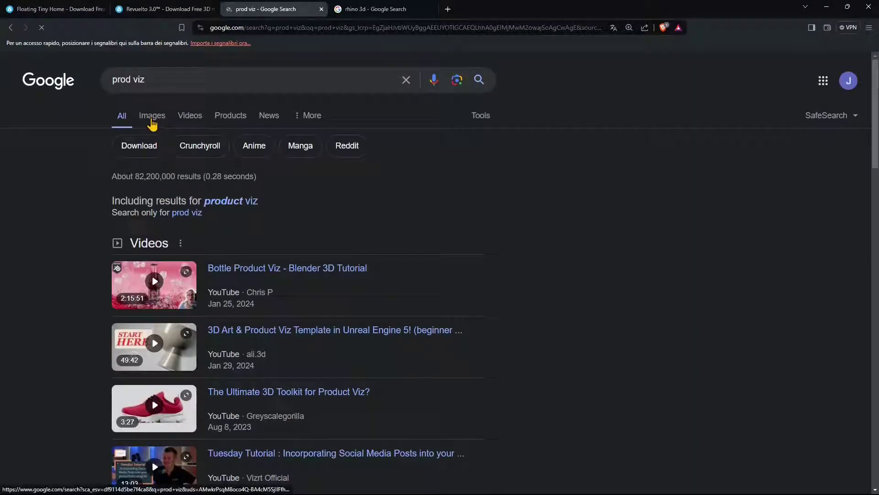
# Correct the search to 'product viz', skim its results, then switch to the 'rhino 3d' results tab.
pyautogui.click(232, 203)
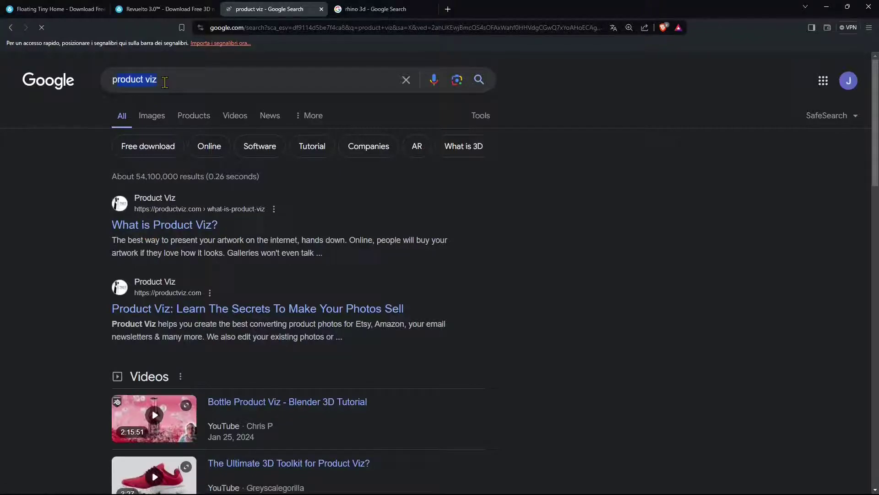
pyautogui.click(164, 81)
pyautogui.click(706, 236)
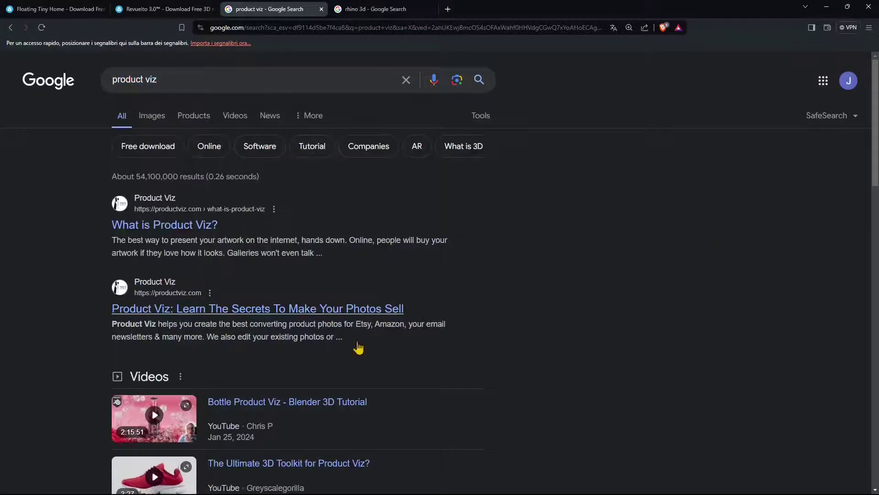
pyautogui.scroll(-3, 358, 347)
pyautogui.scroll(-2, 284, 318)
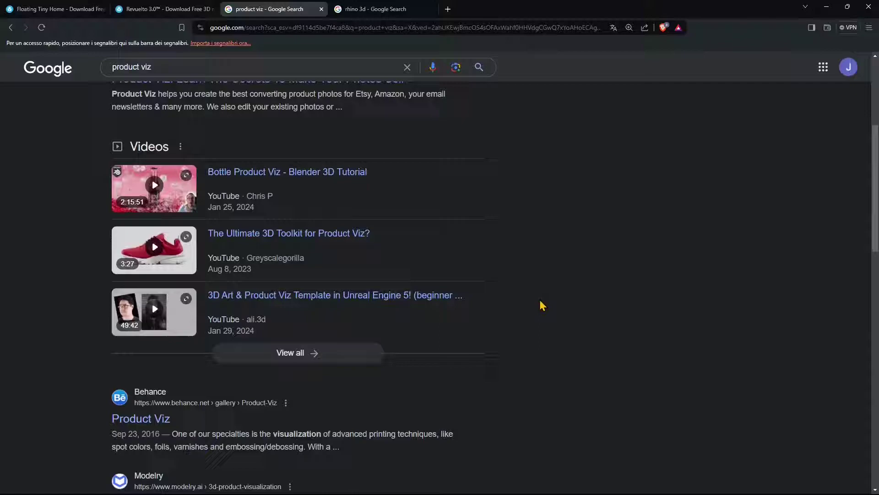
pyautogui.scroll(-2, 542, 304)
pyautogui.scroll(7, 556, 356)
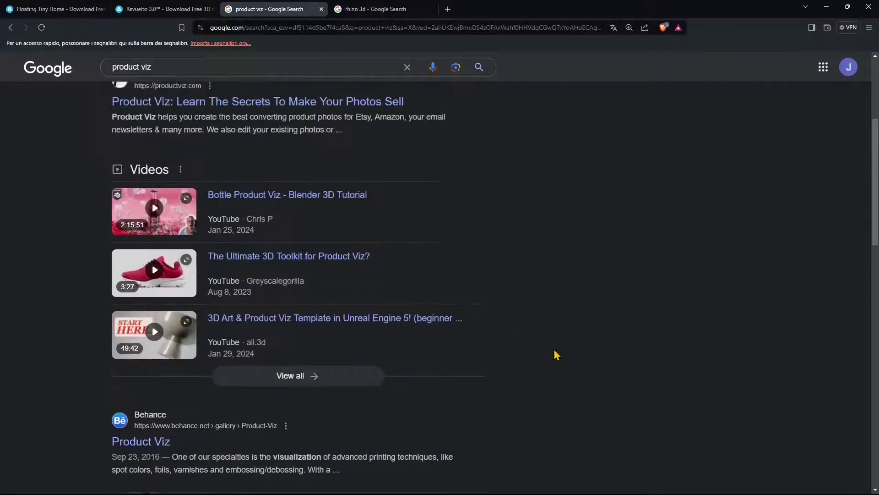
pyautogui.click(376, 13)
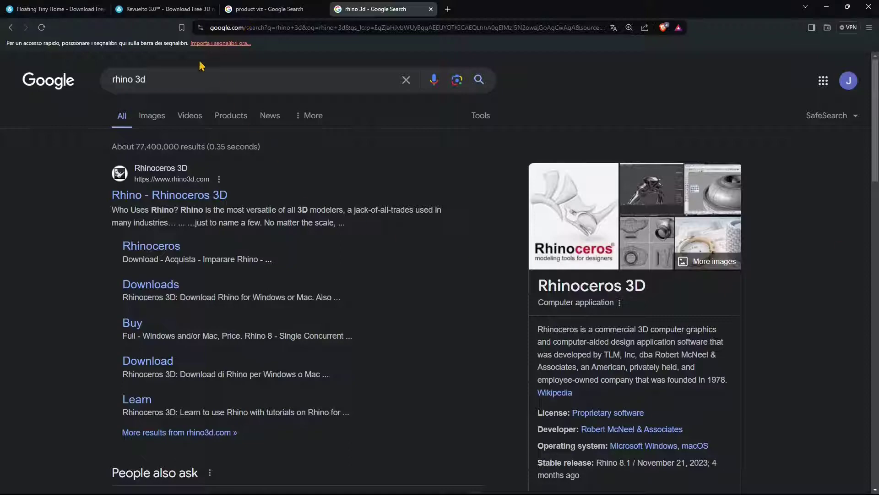
# Return to Revuelto 3.0, orbit the car, and show its model information: Blender, GLTF, USDZ, GLB, 96MB.
pyautogui.click(163, 8)
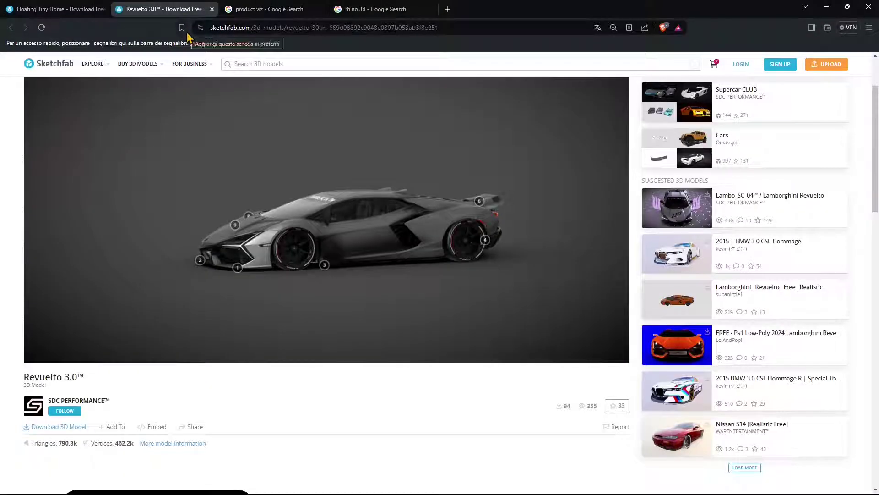
pyautogui.moveTo(138, 63)
pyautogui.moveTo(163, 188)
pyautogui.mouseDown()
pyautogui.moveTo(213, 193)
pyautogui.moveTo(188, 257)
pyautogui.moveTo(214, 253)
pyautogui.moveTo(191, 263)
pyautogui.moveTo(267, 277)
pyautogui.moveTo(301, 295)
pyautogui.moveTo(275, 330)
pyautogui.mouseUp()
pyautogui.scroll(-3, 68, 376)
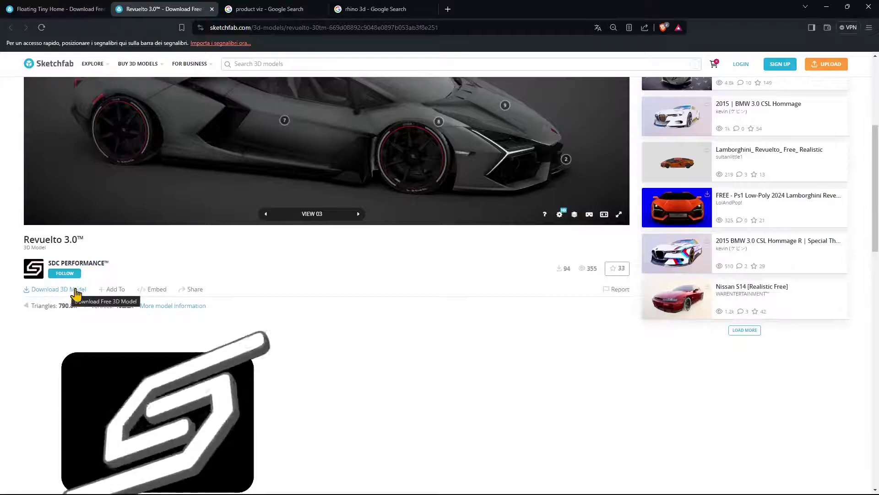
pyautogui.click(158, 306)
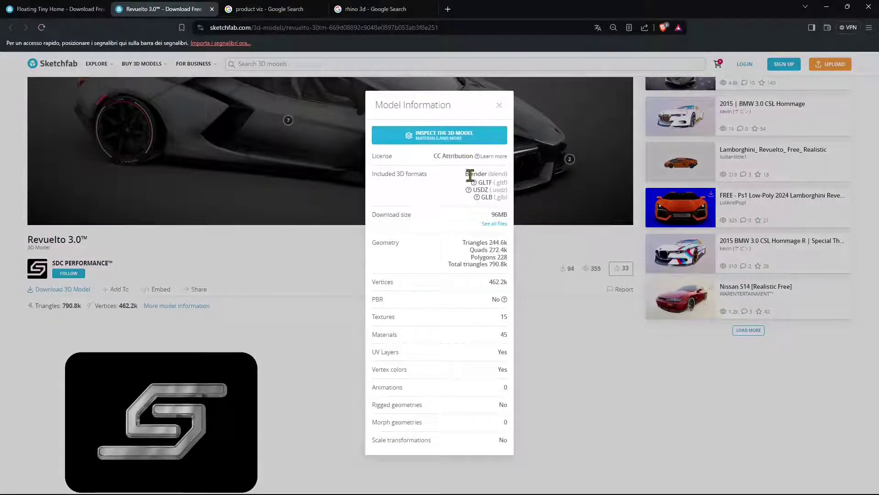
# Highlight the Blender and GLTF format names, close Model Information, and view the car in Blender.
pyautogui.moveTo(467, 175); pyautogui.dragTo(508, 176)
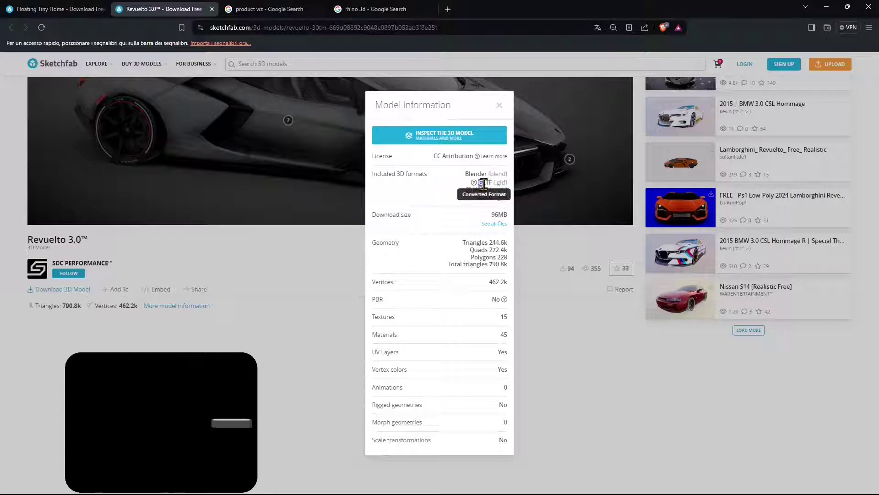
pyautogui.moveTo(501, 184); pyautogui.dragTo(508, 182)
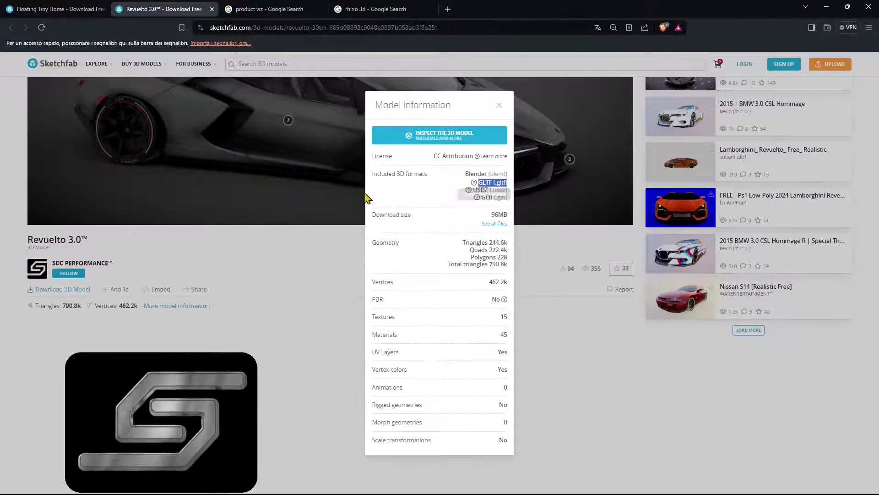
pyautogui.tripleClick(487, 175)
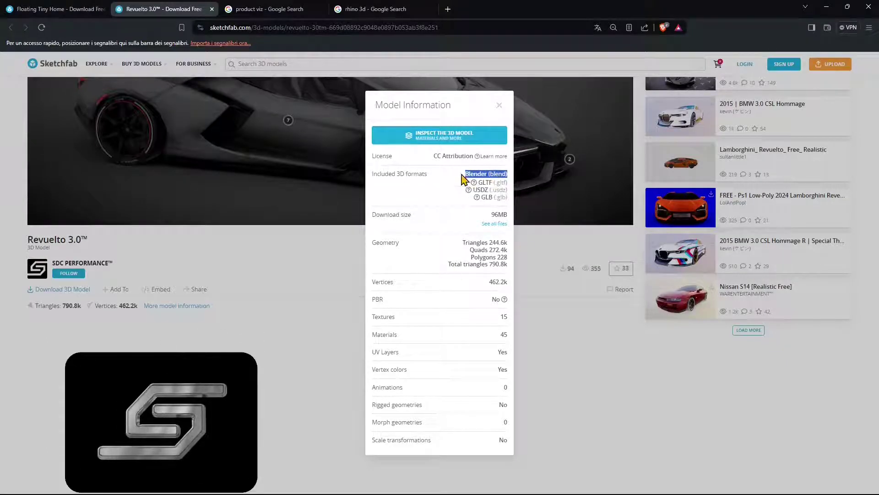
pyautogui.click(610, 371)
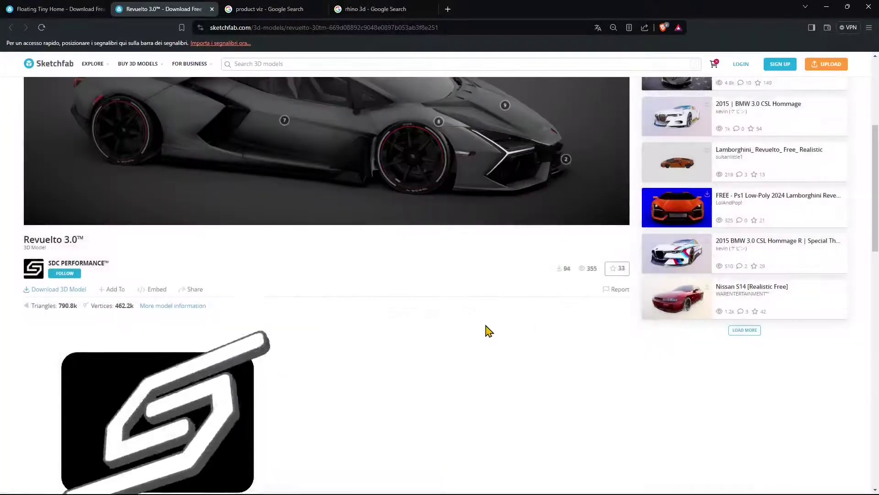
pyautogui.scroll(5, 490, 331)
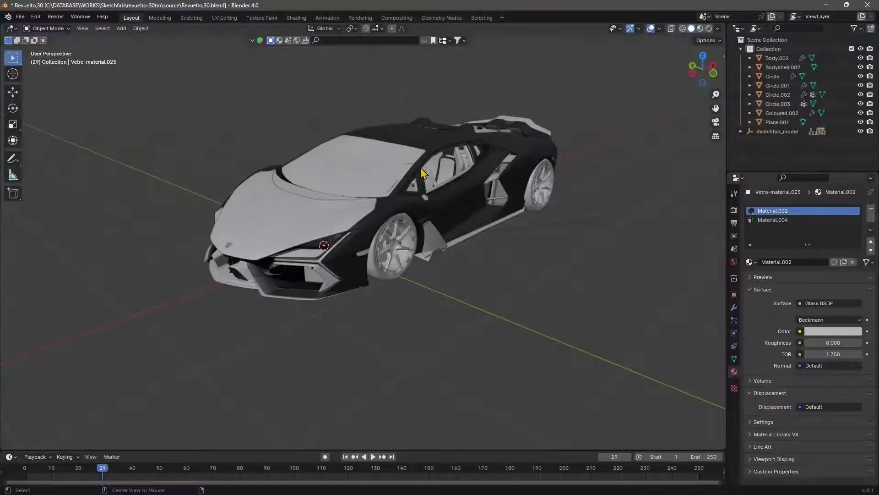
pyautogui.moveTo(419, 187)
pyautogui.mouseDown(button='middle')
pyautogui.moveTo(375, 271)
pyautogui.moveTo(426, 216)
pyautogui.moveTo(305, 236)
pyautogui.moveTo(308, 243)
pyautogui.mouseUp(button='middle')
# Inspect the car from several angles, selecting the side window glass, rear body panel and engine cover.
pyautogui.scroll(5, 446, 197)
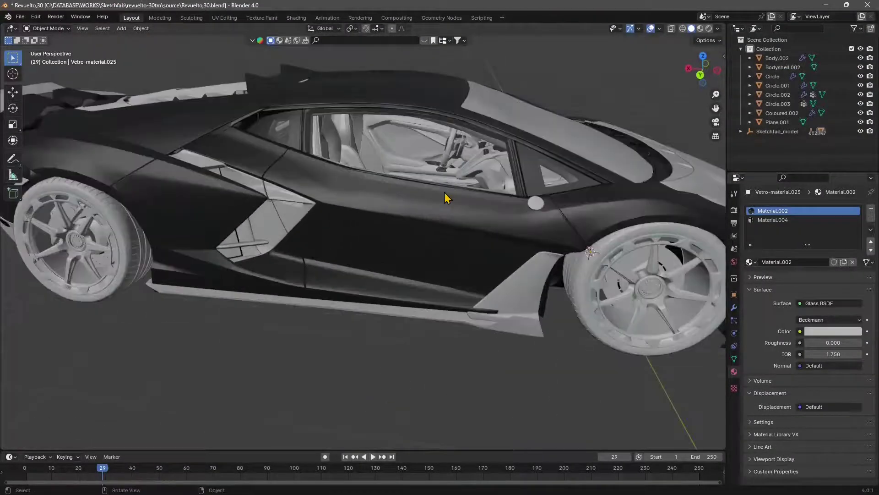
pyautogui.scroll(6, 446, 198)
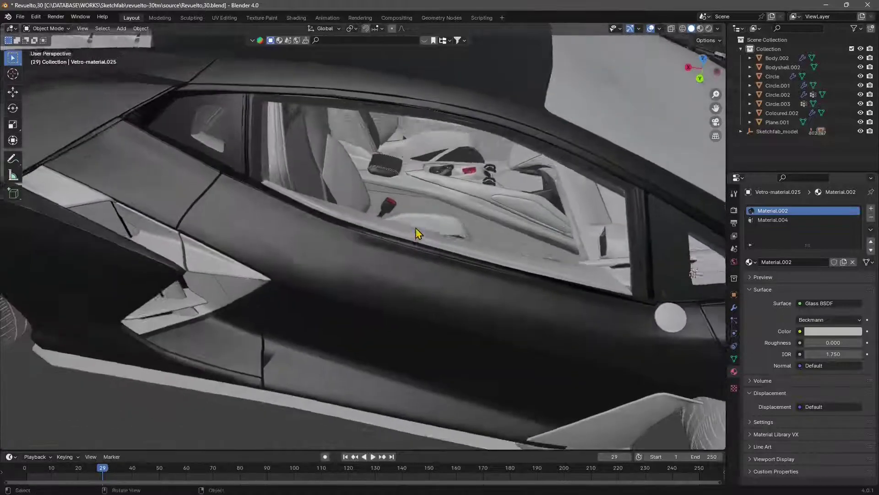
pyautogui.scroll(-10, 418, 234)
pyautogui.moveTo(428, 226); pyautogui.dragTo(404, 243, button='middle')
pyautogui.scroll(7, 403, 234)
pyautogui.click(411, 154)
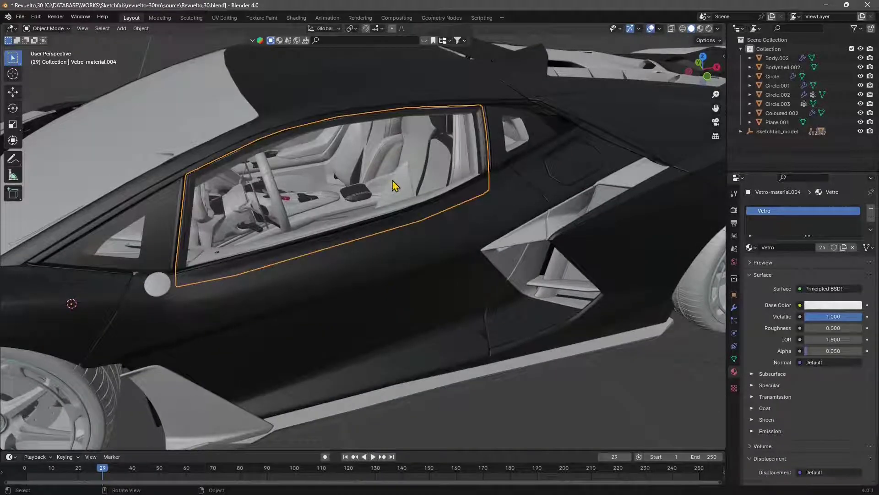
pyautogui.moveTo(283, 195); pyautogui.dragTo(329, 190, button='middle')
pyautogui.click(509, 141)
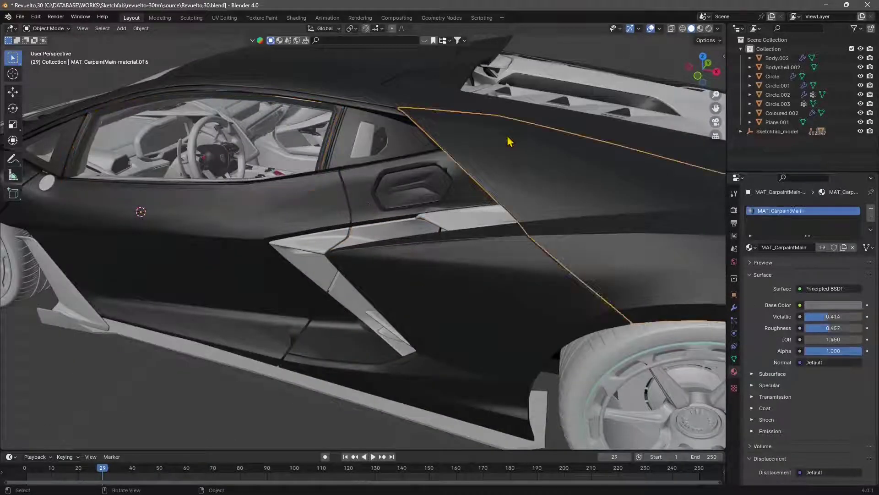
pyautogui.click(561, 92)
pyautogui.scroll(-5, 481, 157)
pyautogui.moveTo(417, 202); pyautogui.dragTo(387, 273, button='middle')
pyautogui.scroll(-3, 403, 281)
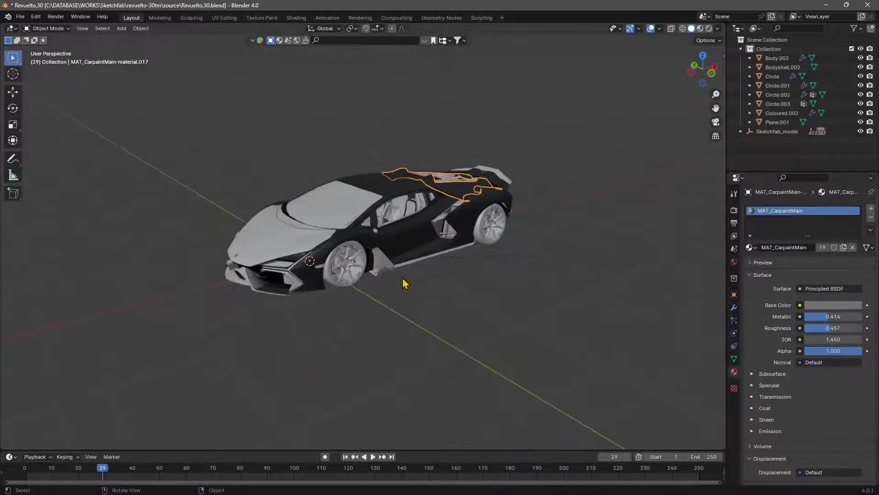
# Switch to Material Preview shading and check the magenta wheel rims' material.
pyautogui.click(700, 29)
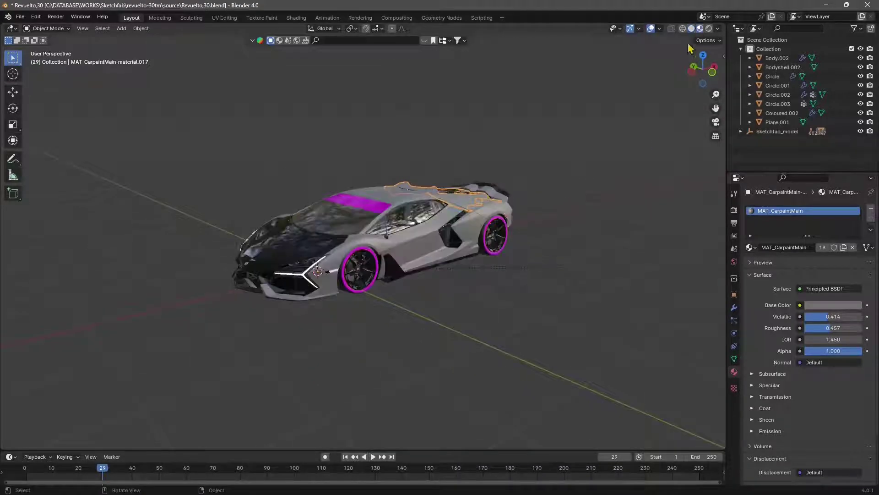
pyautogui.moveTo(458, 285); pyautogui.dragTo(189, 286, button='middle')
pyautogui.moveTo(282, 290); pyautogui.dragTo(347, 292, button='middle')
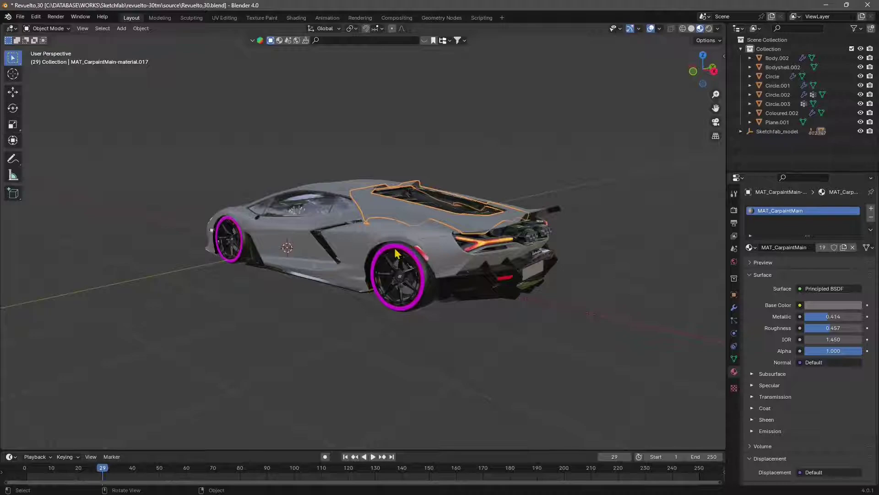
pyautogui.click(373, 276)
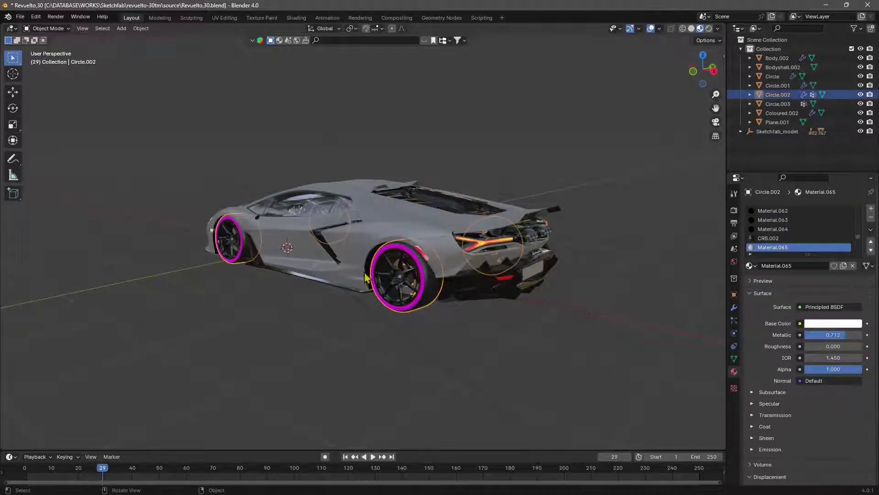
pyautogui.moveTo(366, 278); pyautogui.dragTo(486, 343, button='middle')
pyautogui.moveTo(541, 337); pyautogui.dragTo(436, 310, button='middle')
pyautogui.click(498, 344)
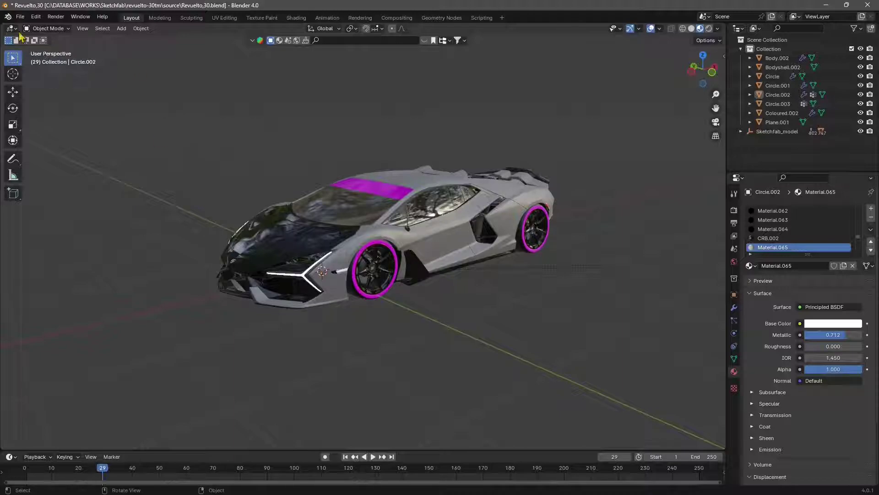
# Open the File > Export > FBX (.fbx) dialog, reopening it after a first cancelled attempt.
pyautogui.click(21, 16)
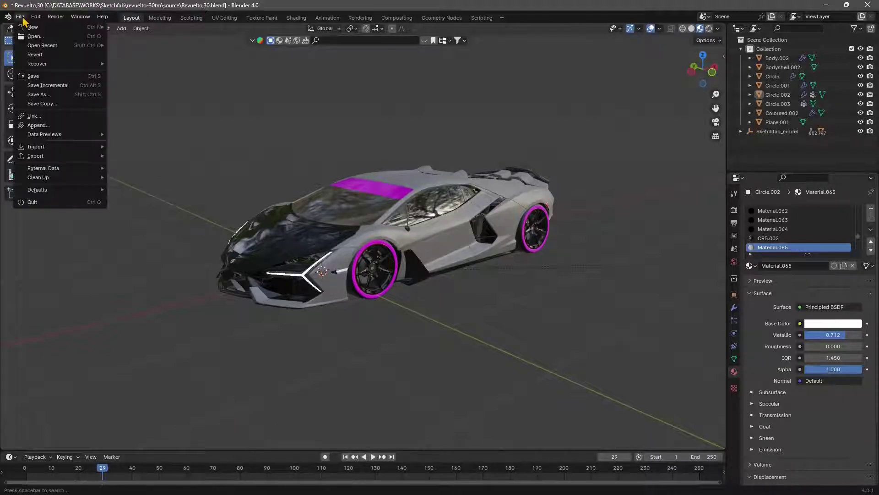
pyautogui.moveTo(42, 159)
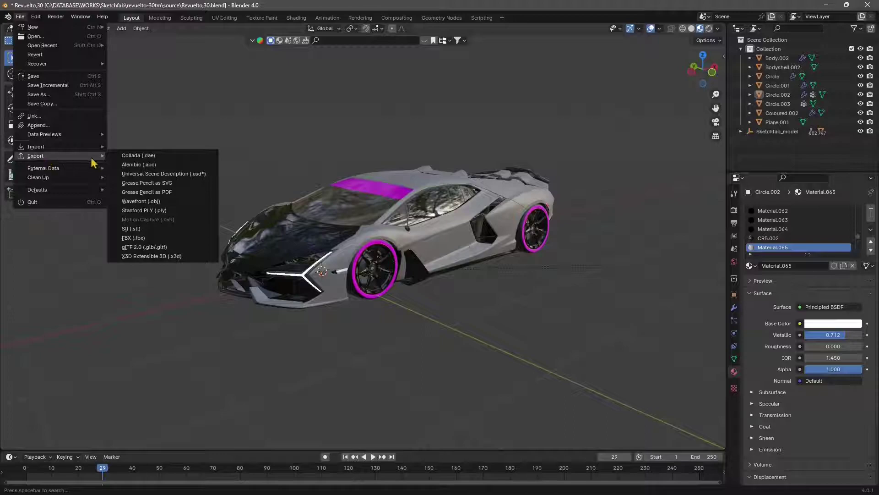
pyautogui.click(137, 239)
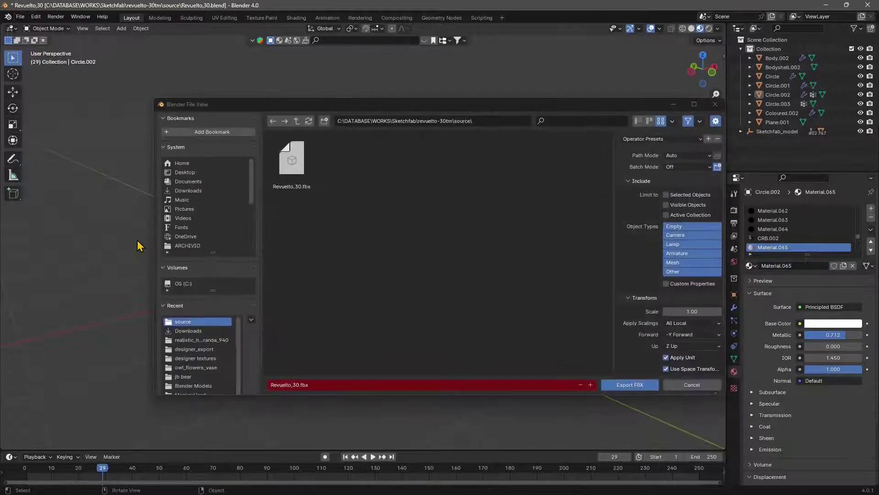
pyautogui.click(711, 106)
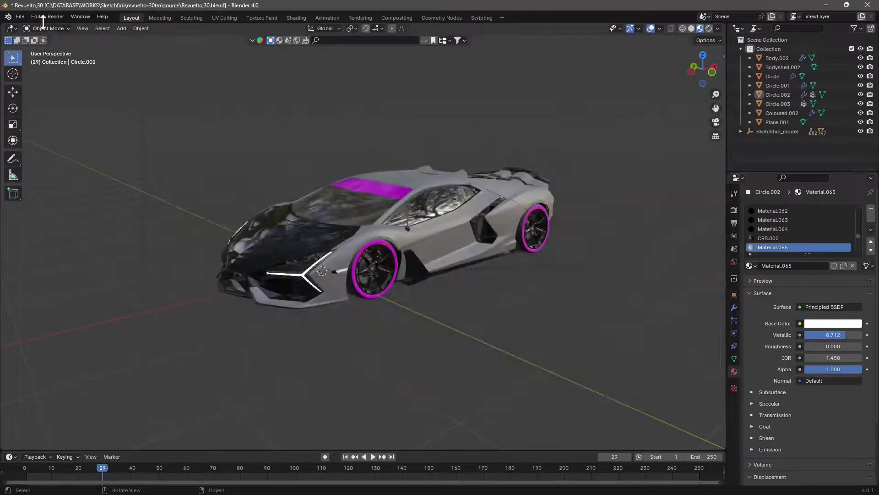
pyautogui.click(20, 17)
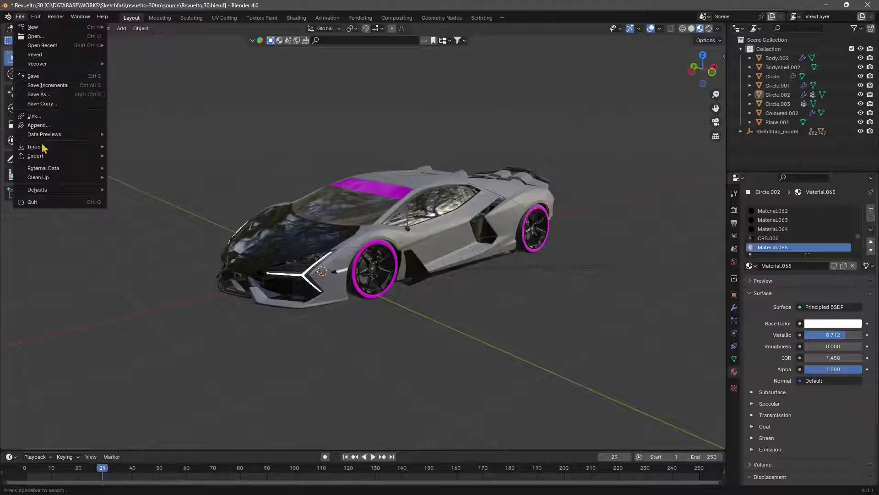
pyautogui.moveTo(42, 147)
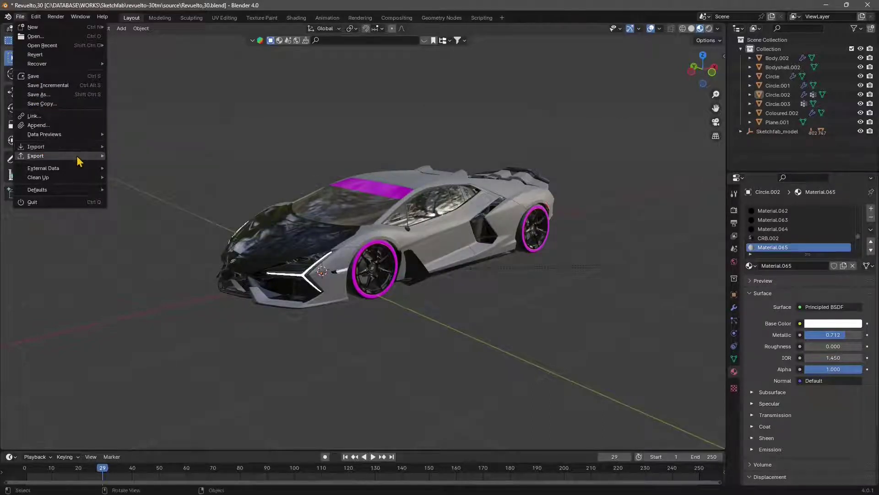
pyautogui.moveTo(79, 157)
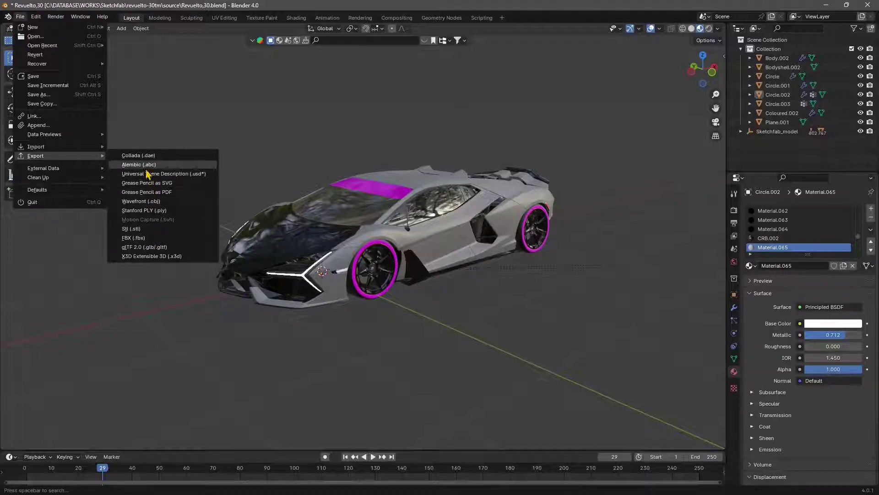
pyautogui.click(147, 238)
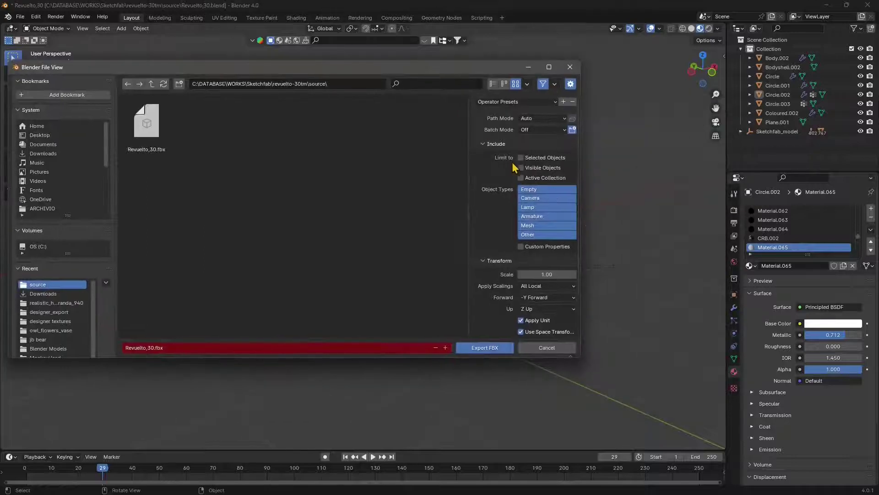
# Export selected objects as Revuelto_30.fbx with Y Up and -Z Forward axes.
pyautogui.click(521, 158)
pyautogui.click(524, 309)
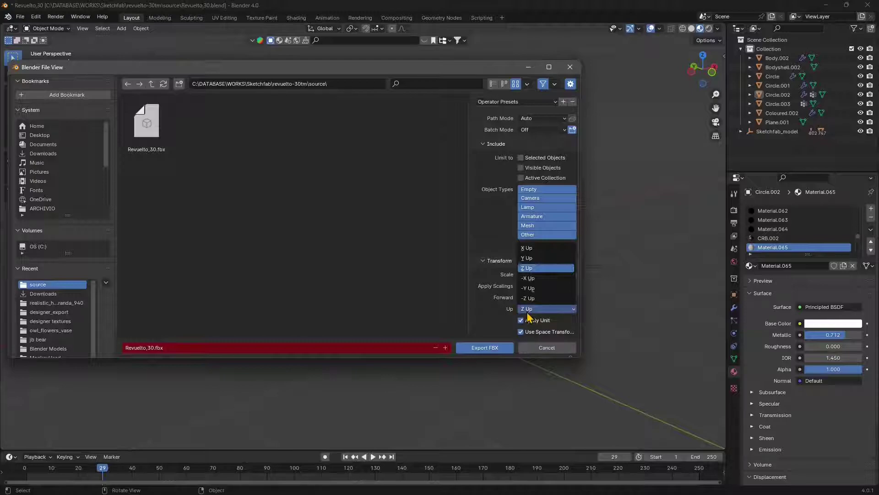
pyautogui.click(529, 316)
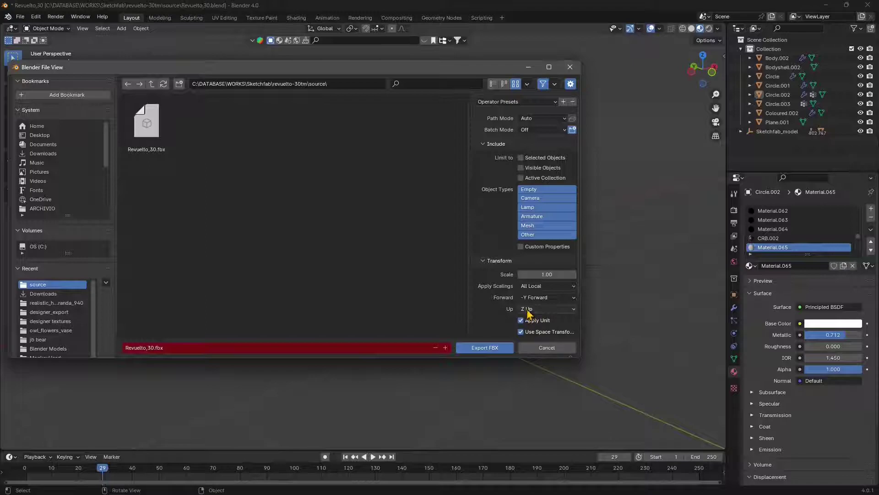
pyautogui.click(541, 311)
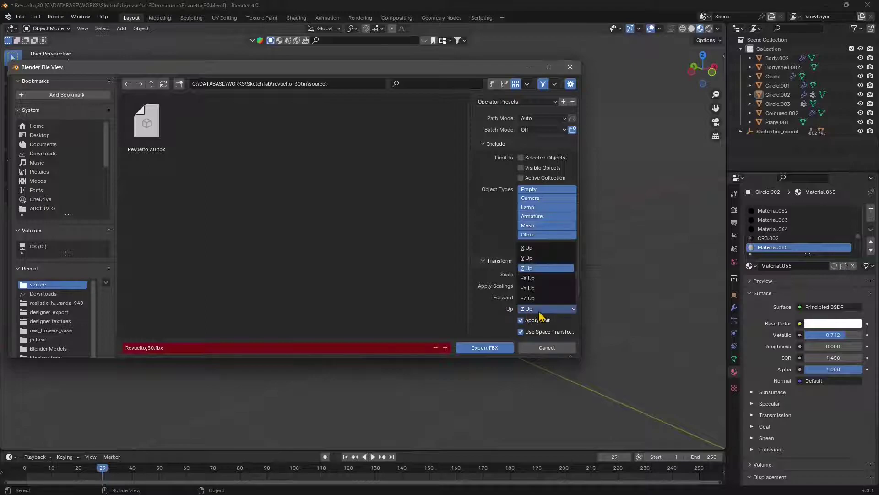
pyautogui.click(531, 259)
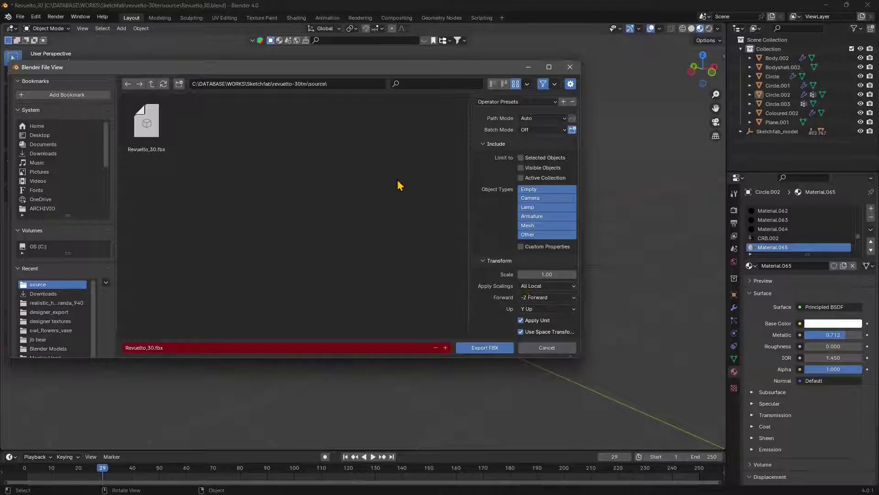
pyautogui.click(482, 349)
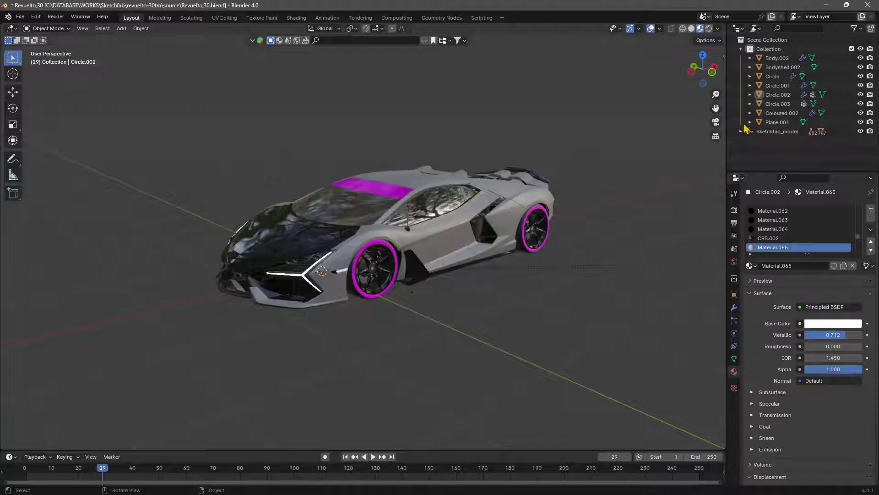
# In Cinema 4D, start File > Merge and browse to WORKS/Sketchfab/revuelto-30tm/source.
pyautogui.click(826, 4)
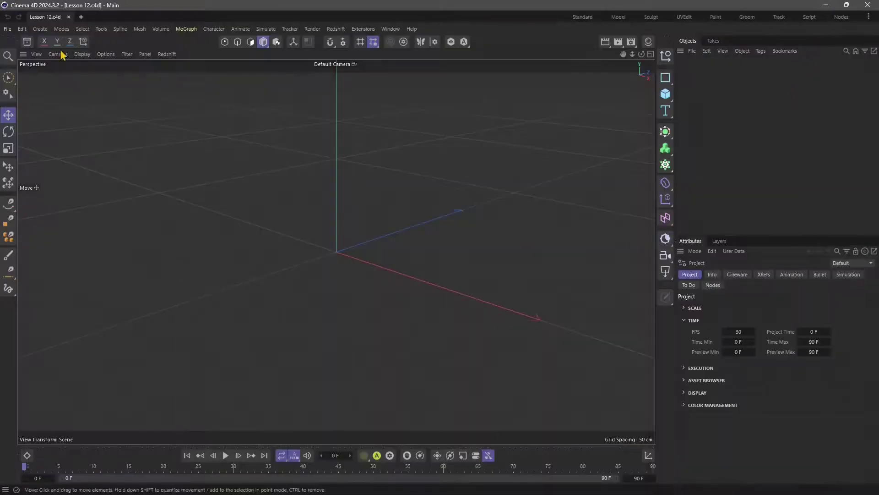
pyautogui.click(8, 29)
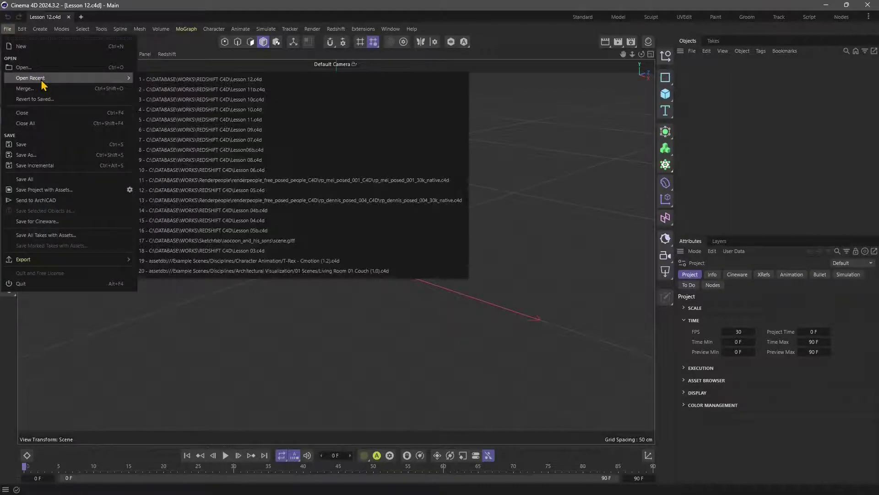
pyautogui.click(46, 92)
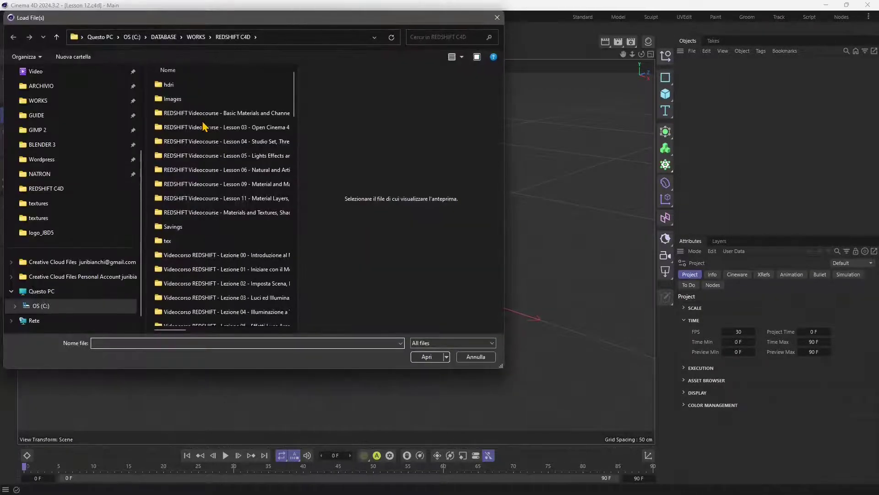
pyautogui.click(53, 105)
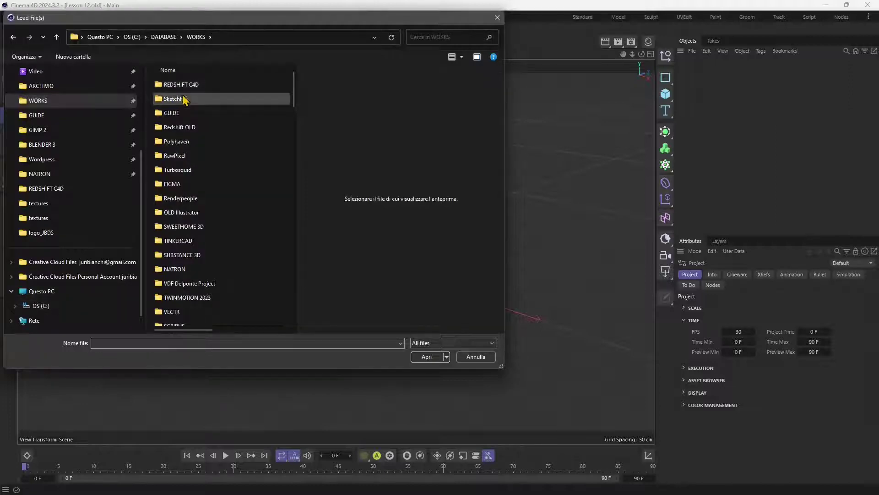
pyautogui.doubleClick(178, 99)
pyautogui.click(187, 87)
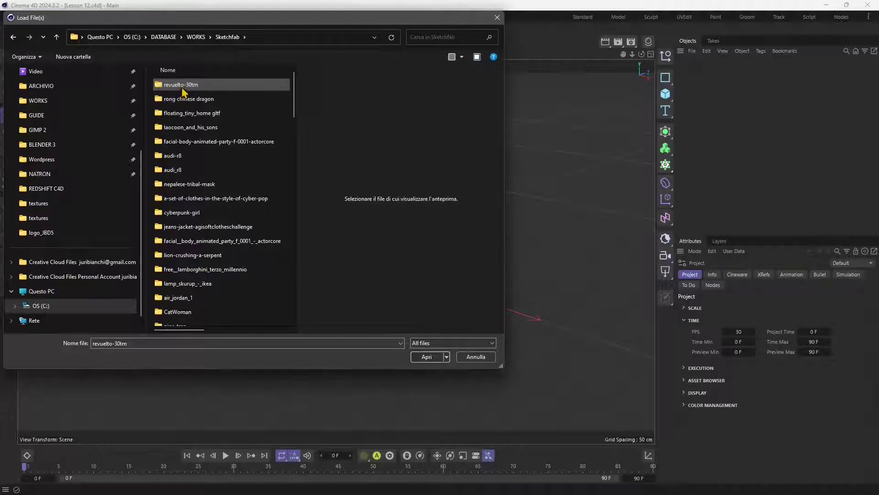
pyautogui.doubleClick(182, 87)
pyautogui.doubleClick(173, 101)
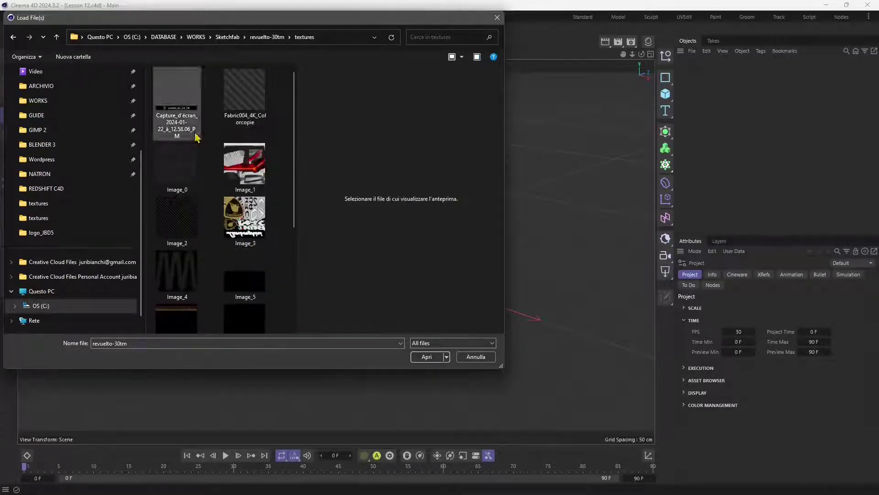
pyautogui.hotkey('alt', 'Left')
pyautogui.doubleClick(174, 87)
# Pick the Revuelto_30 FBX file and open it for merging.
pyautogui.click(175, 98)
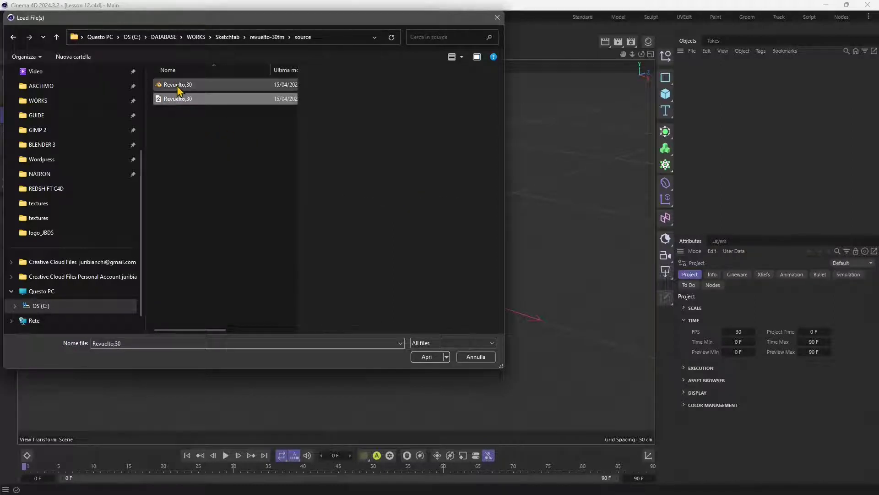
pyautogui.click(179, 86)
pyautogui.click(210, 101)
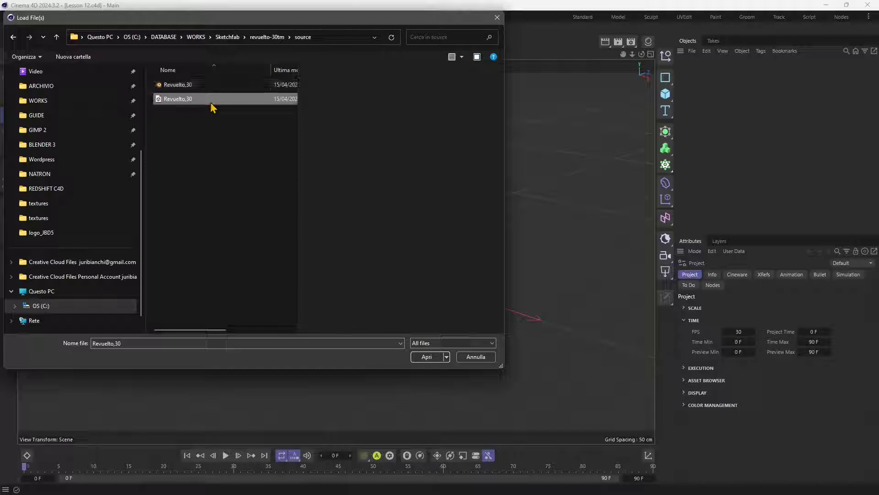
pyautogui.click(427, 357)
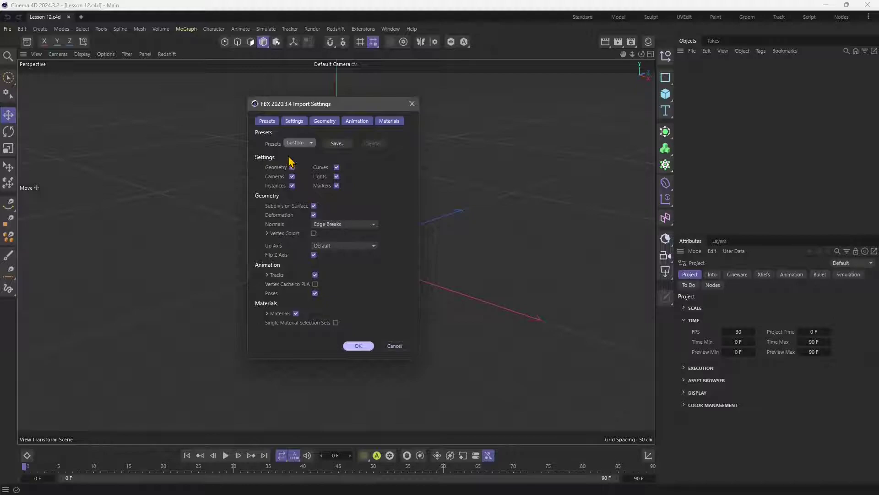
# Review the Geometry import options and accept the FBX Import Settings with OK.
pyautogui.click(323, 122)
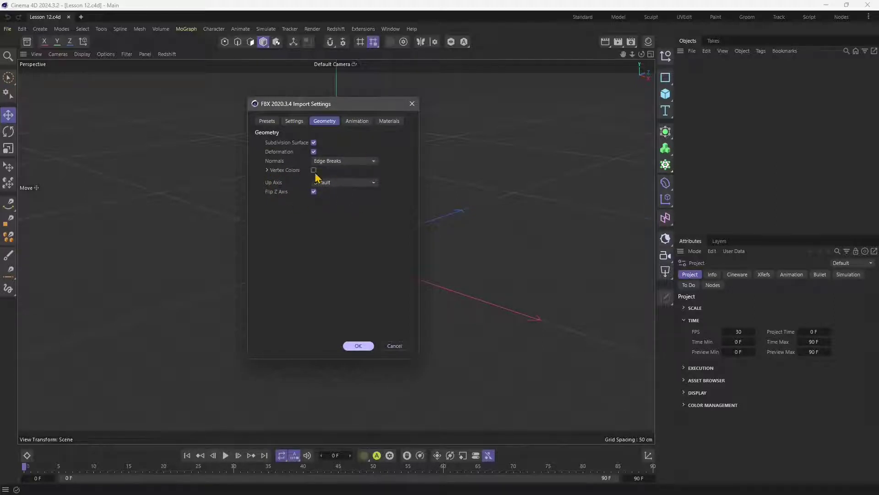
pyautogui.click(366, 346)
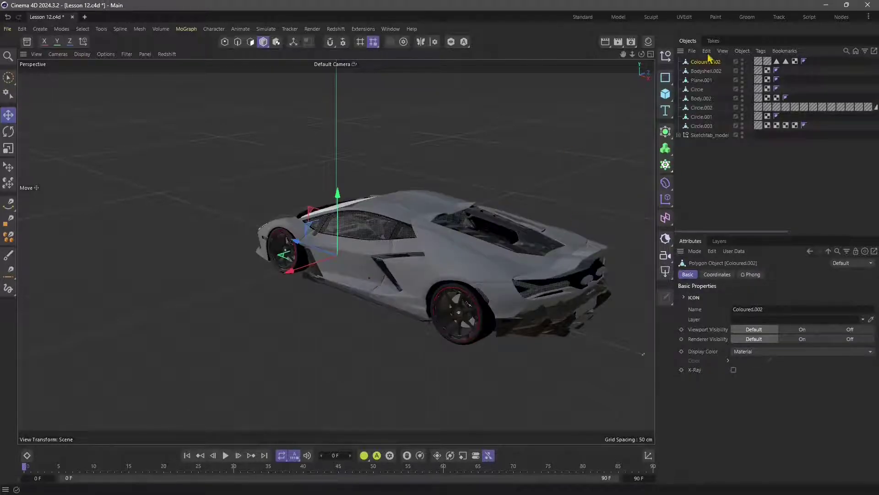
# Pan and orbit around the imported car and inspect the CRBN material tag on Circle.002.
pyautogui.keyDown('alt'); pyautogui.moveTo(346, 311); pyautogui.dragTo(324, 313, button='middle'); pyautogui.keyUp('alt')
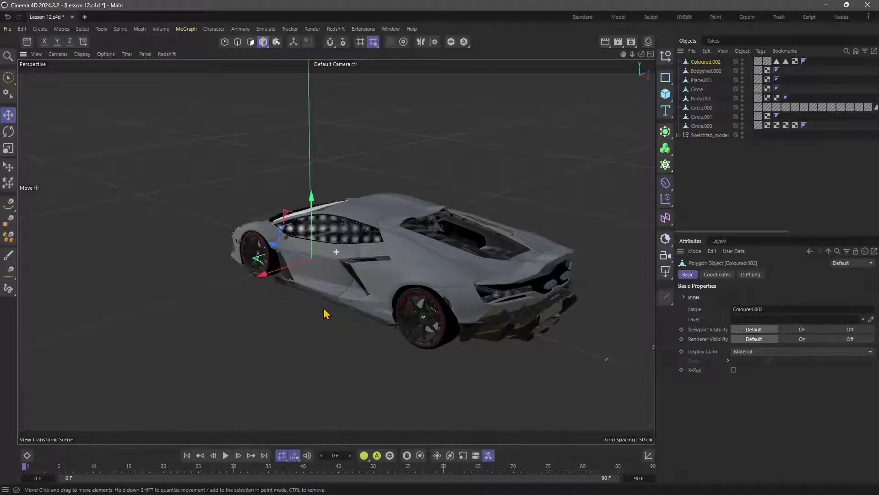
pyautogui.keyDown('alt'); pyautogui.moveTo(323, 310); pyautogui.dragTo(362, 321); pyautogui.keyUp('alt')
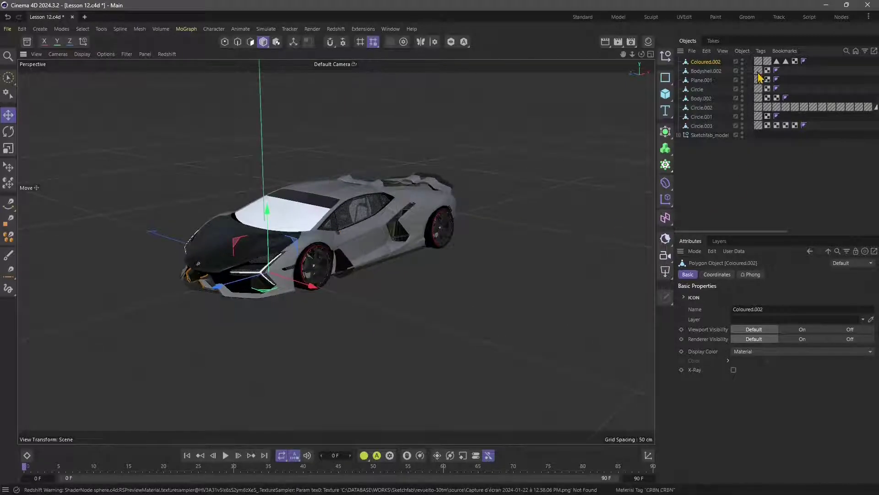
pyautogui.click(759, 106)
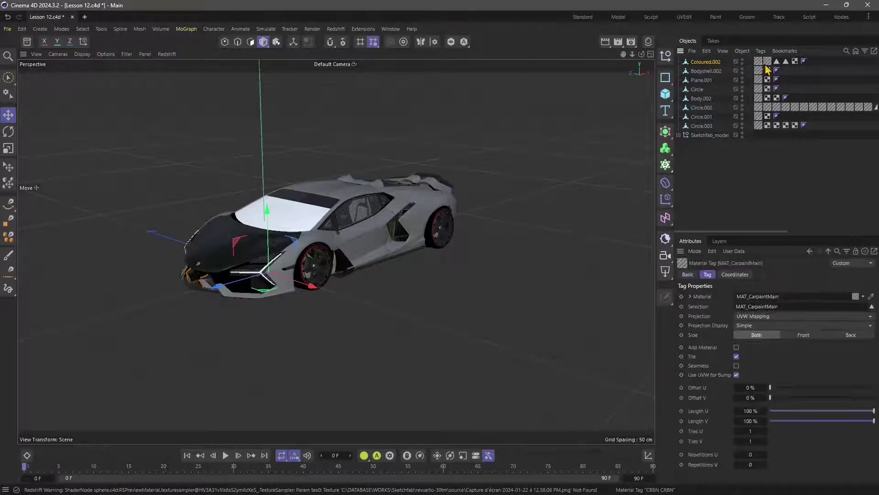
pyautogui.click(414, 291)
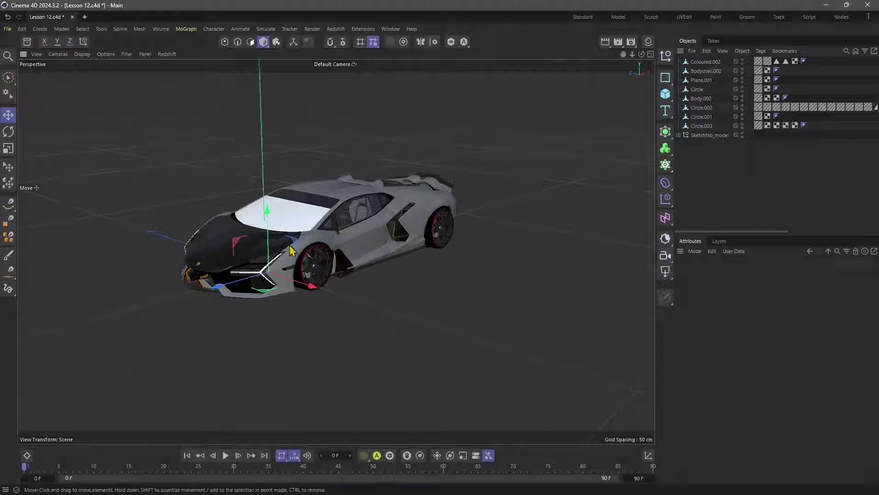
pyautogui.keyDown('alt'); pyautogui.moveTo(291, 251); pyautogui.dragTo(396, 314); pyautogui.keyUp('alt')
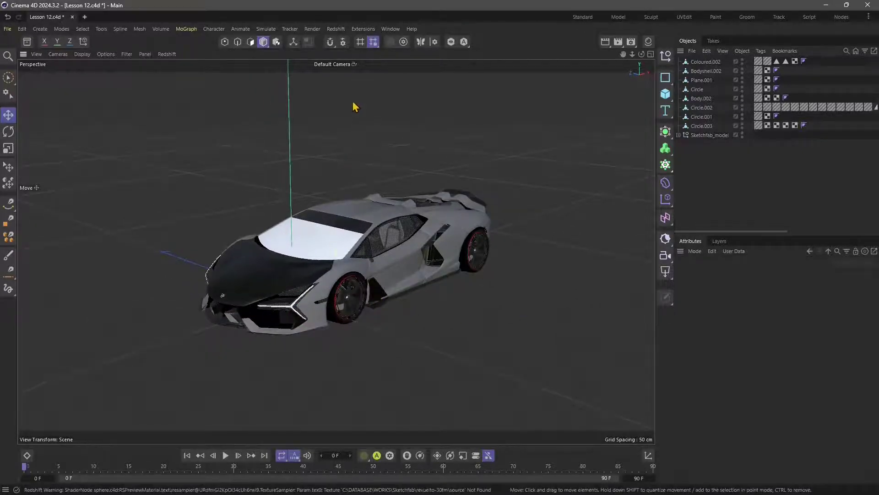
# Add a Redshift Dome Light from Redshift > Lights.
pyautogui.click(337, 29)
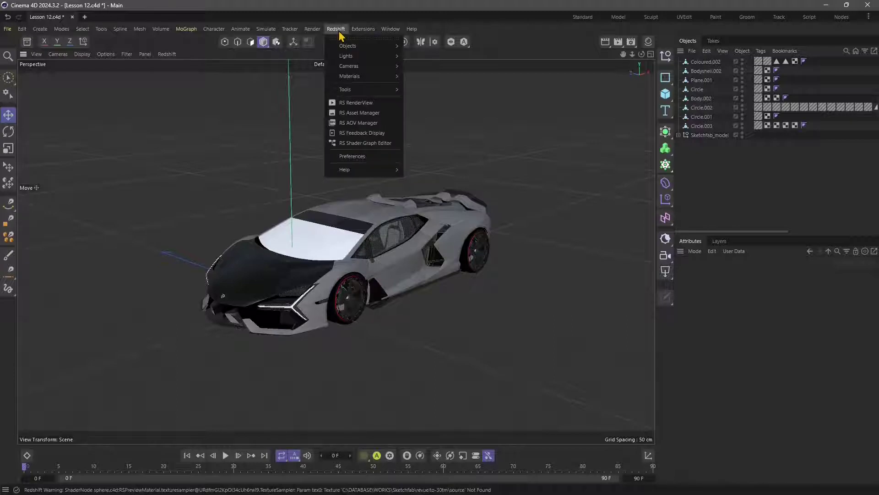
pyautogui.moveTo(345, 77)
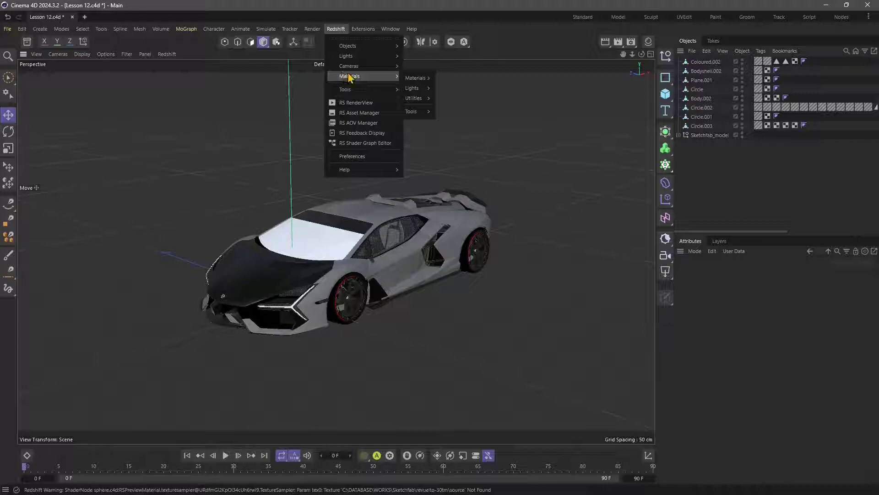
pyautogui.moveTo(354, 60)
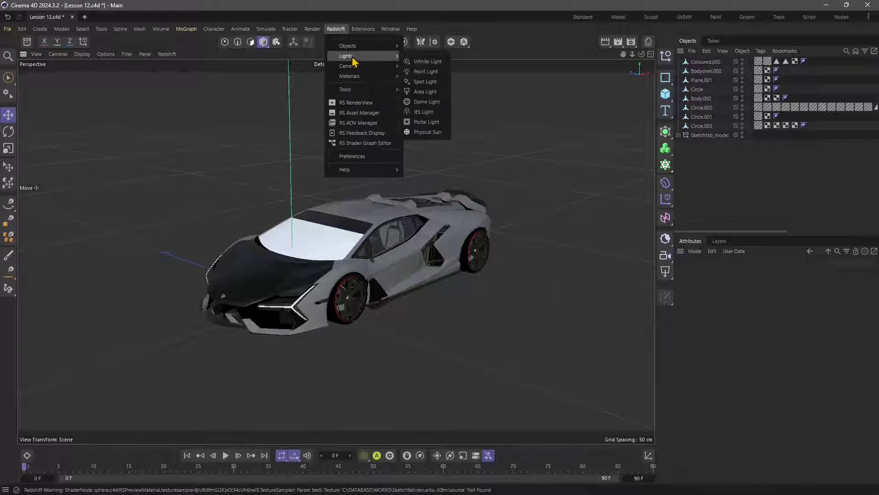
pyautogui.click(427, 102)
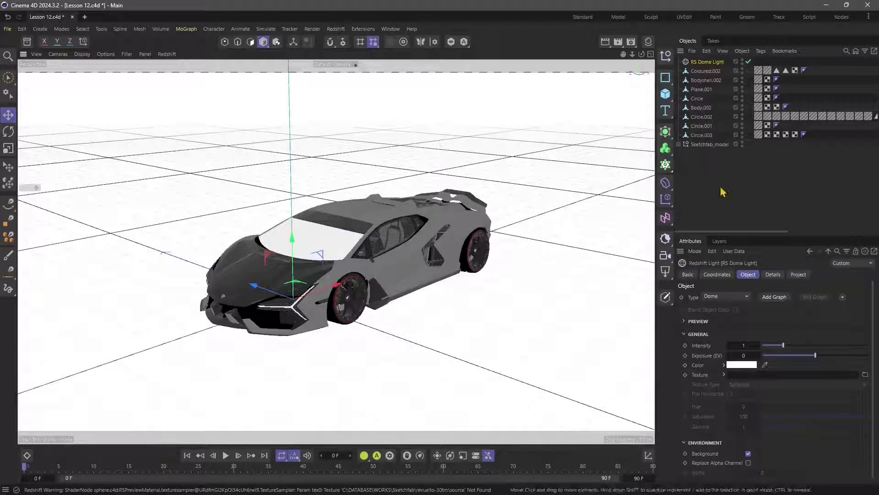
# Rename the dome light to IBL and select its Texture field.
pyautogui.rightClick(702, 64)
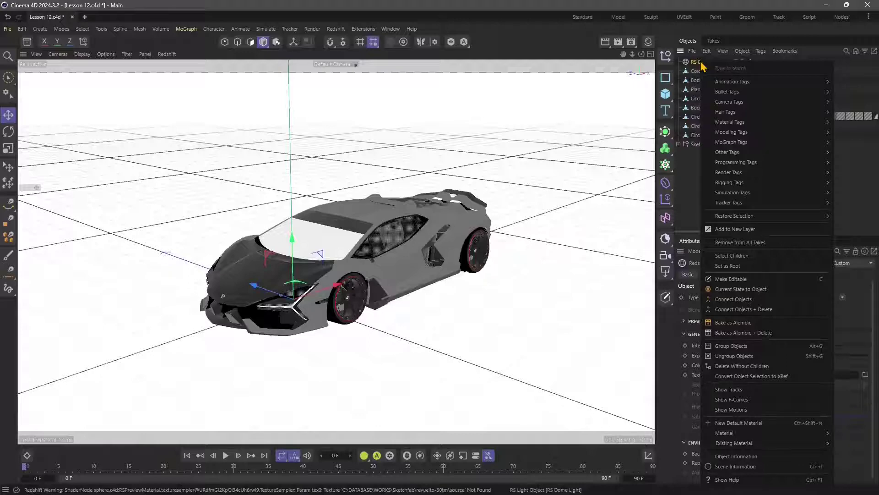
pyautogui.click(701, 64)
pyautogui.doubleClick(708, 65)
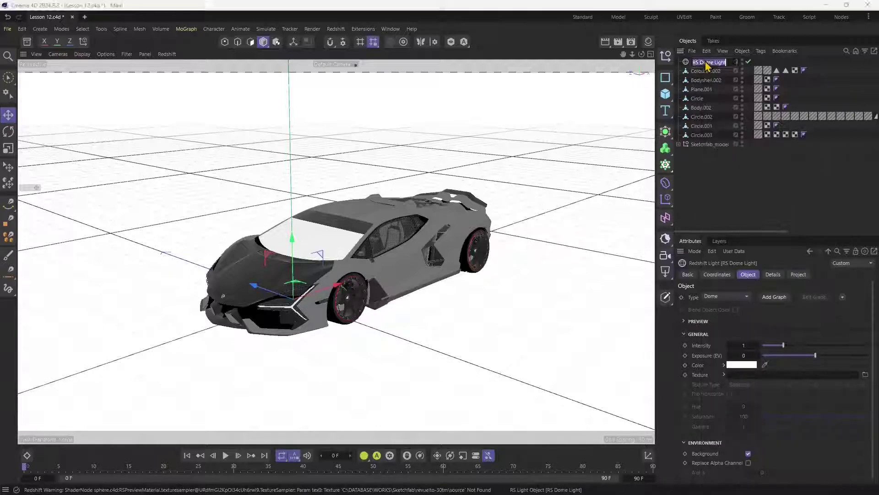
pyautogui.write('IBL')
pyautogui.press('Return')
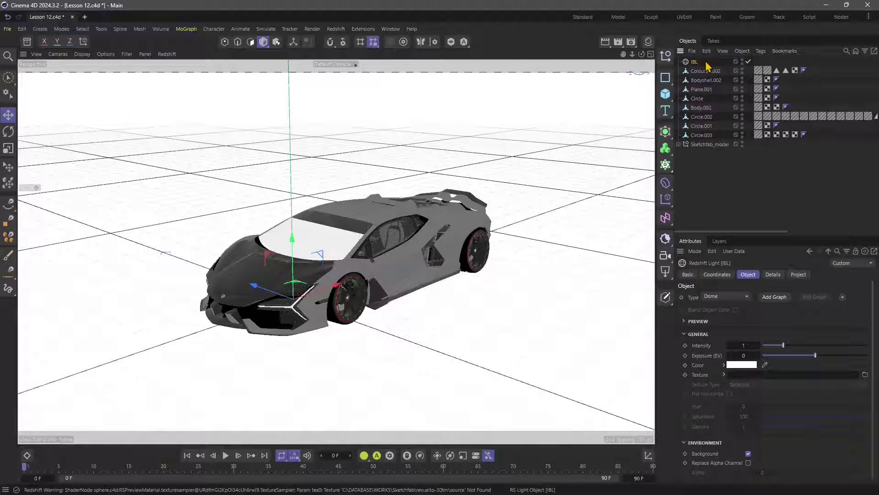
pyautogui.scroll(-1, 729, 372)
pyautogui.click(730, 371)
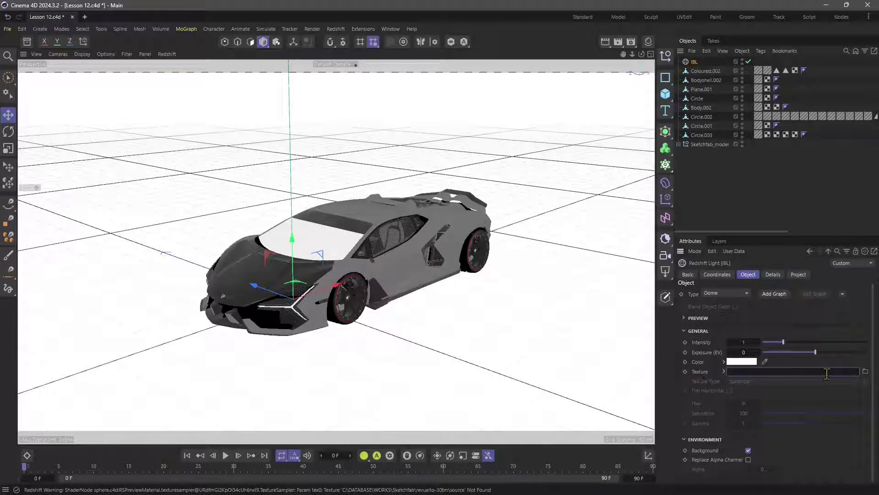
# Select the car's main body and show its MAT_CarpaintMain material in the Material Manager.
pyautogui.press('Return')
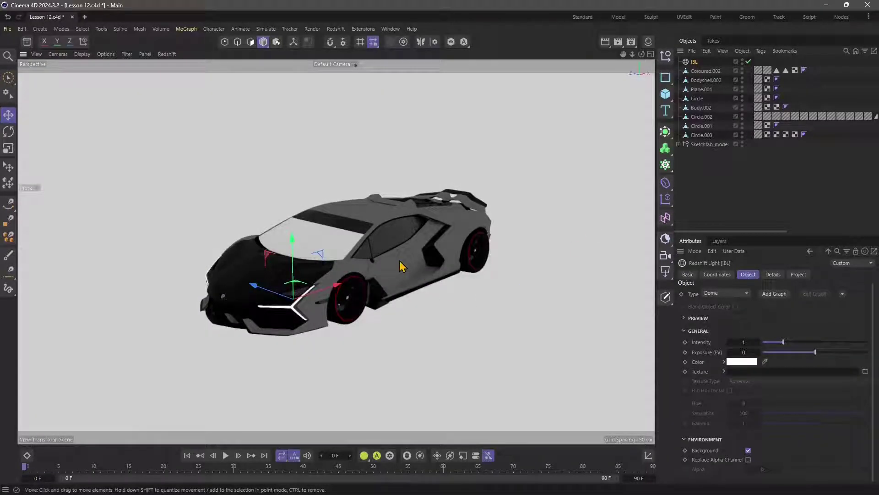
pyautogui.click(385, 267)
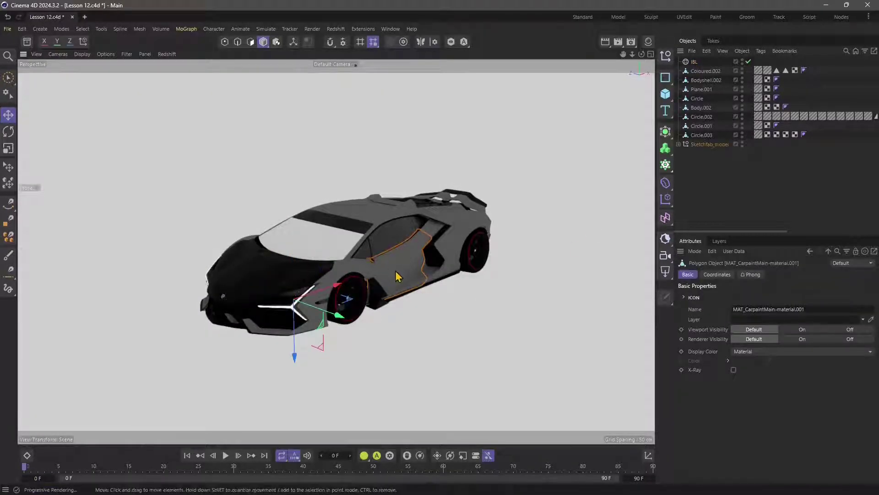
pyautogui.click(632, 54)
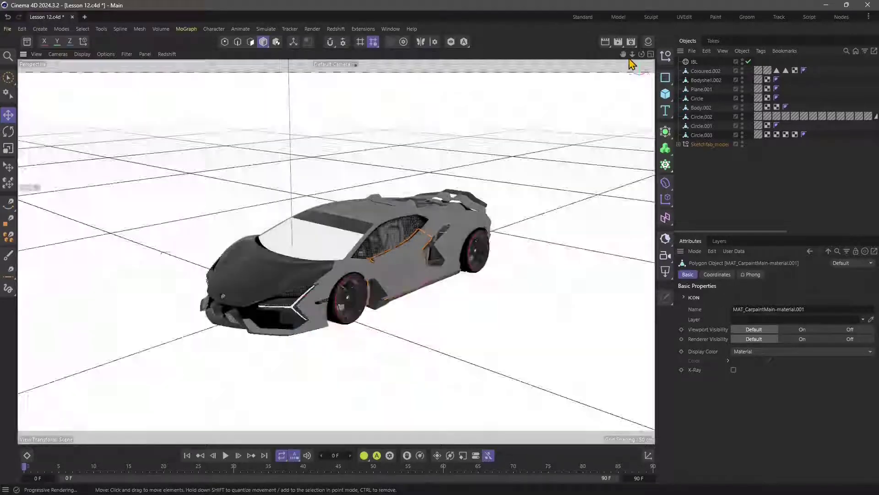
pyautogui.click(648, 42)
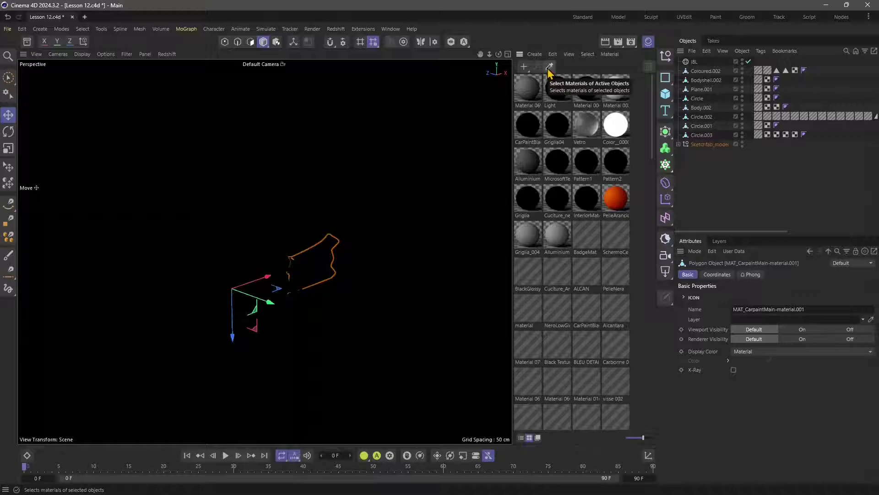
pyautogui.click(550, 67)
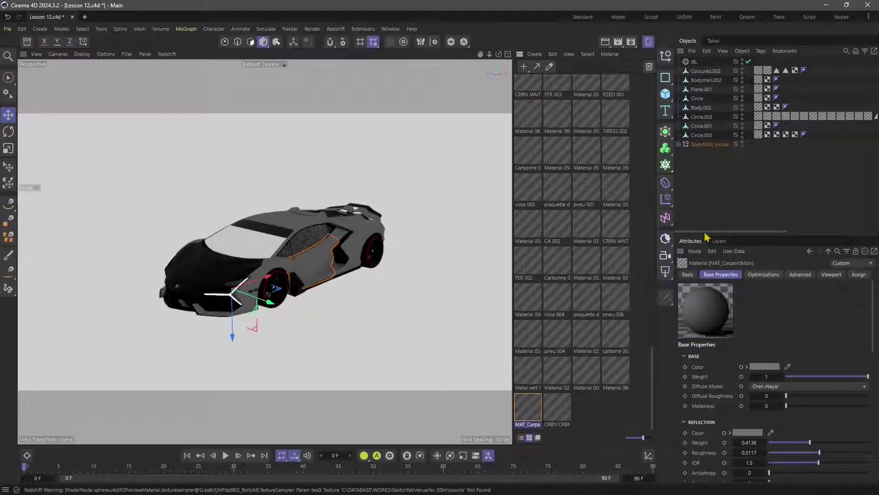
# Convert and replace all scene materials with Redshift materials.
pyautogui.click(523, 66)
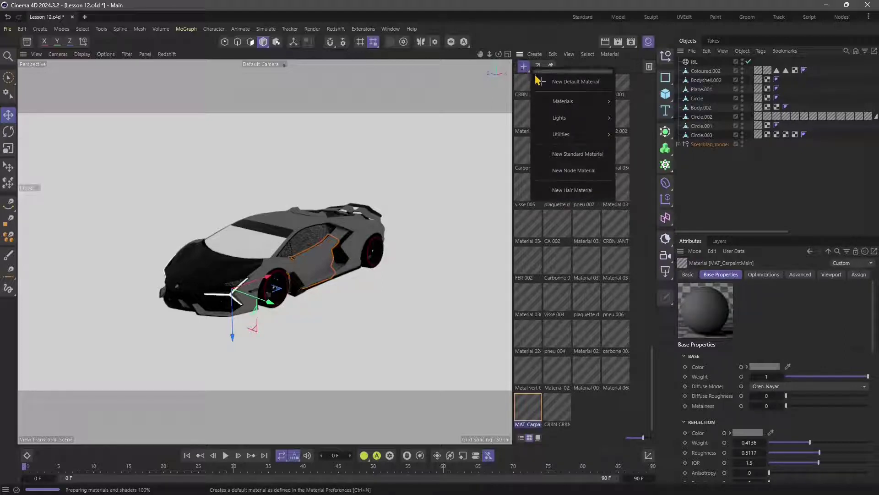
pyautogui.moveTo(558, 105)
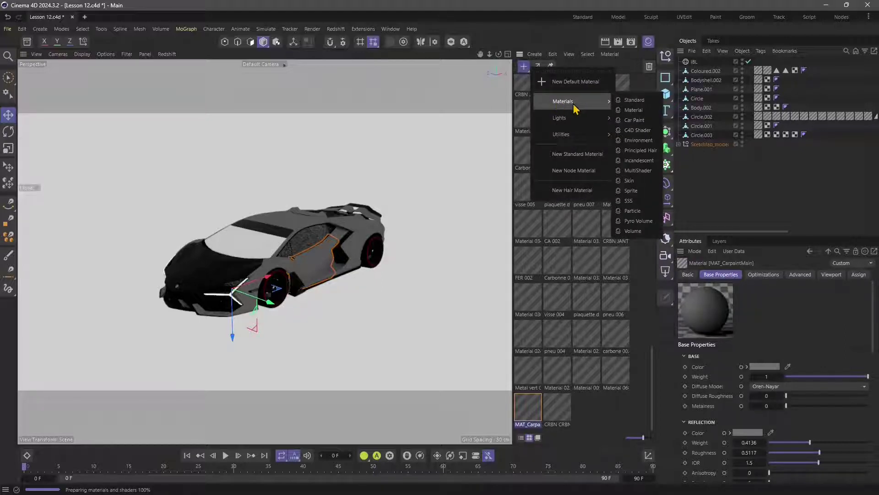
pyautogui.click(537, 49)
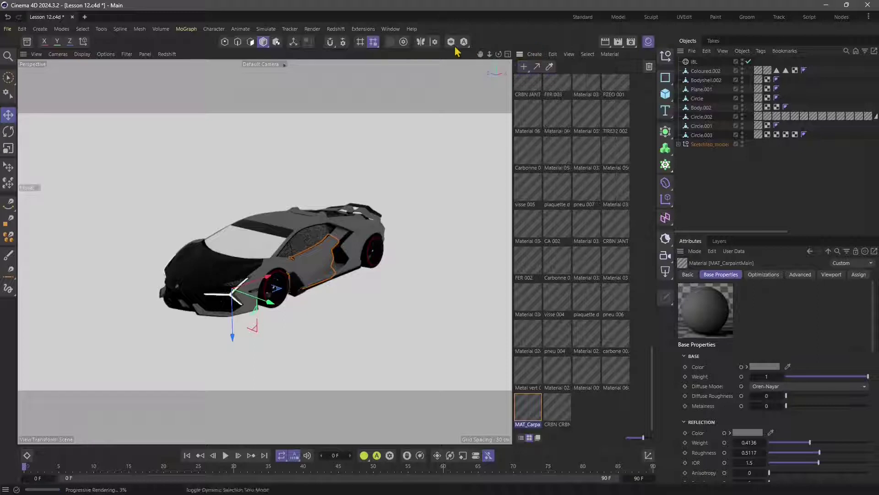
pyautogui.click(337, 29)
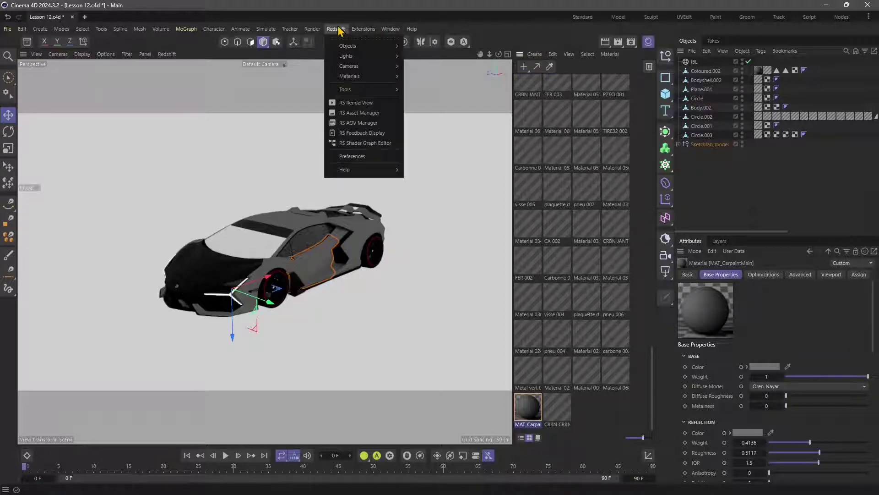
pyautogui.moveTo(394, 76)
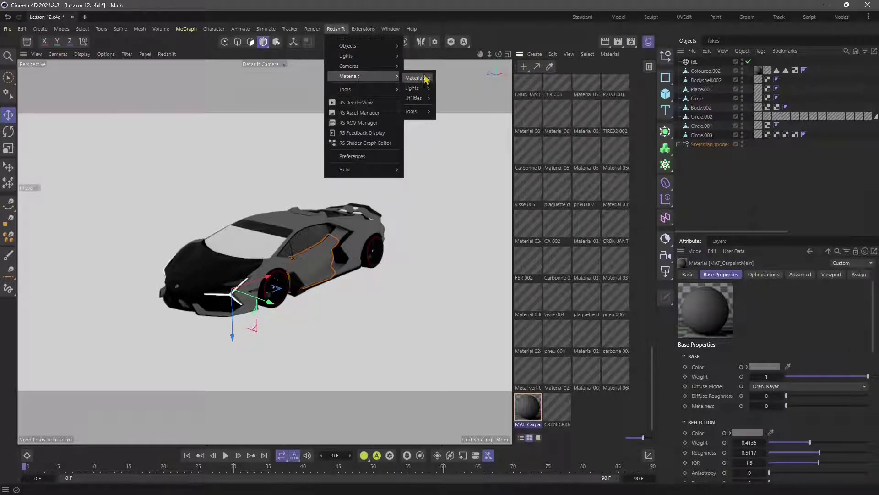
pyautogui.moveTo(411, 111)
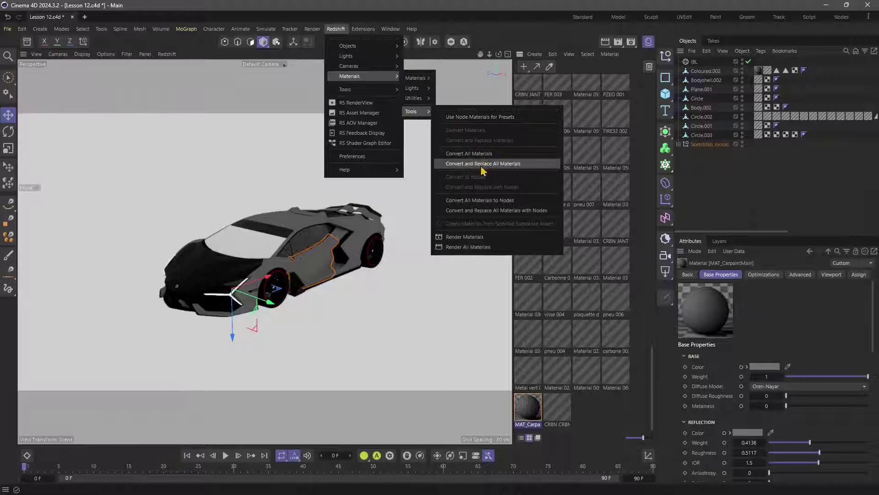
pyautogui.click(467, 165)
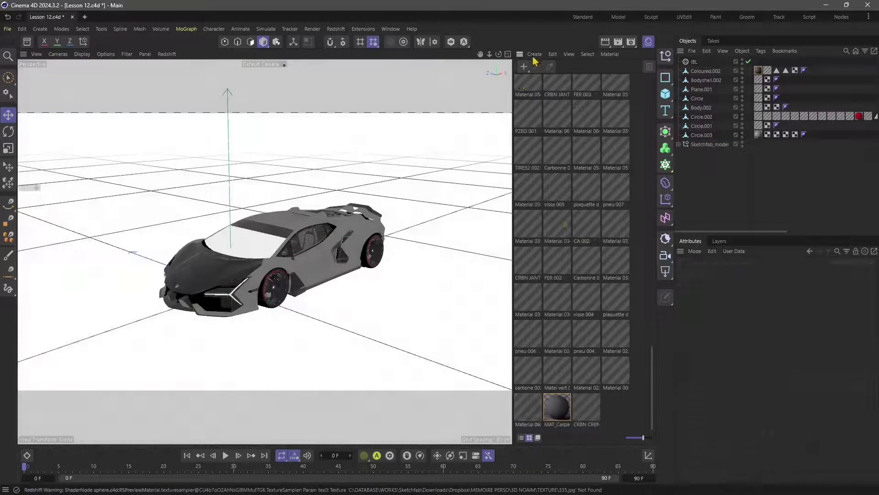
# Create a new Redshift Car Paint material in the Material Manager.
pyautogui.click(534, 54)
pyautogui.moveTo(551, 82)
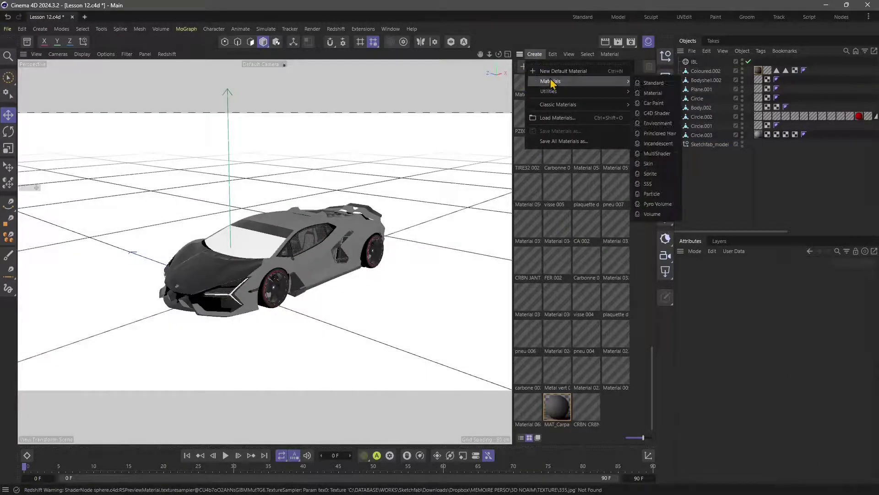
pyautogui.click(653, 104)
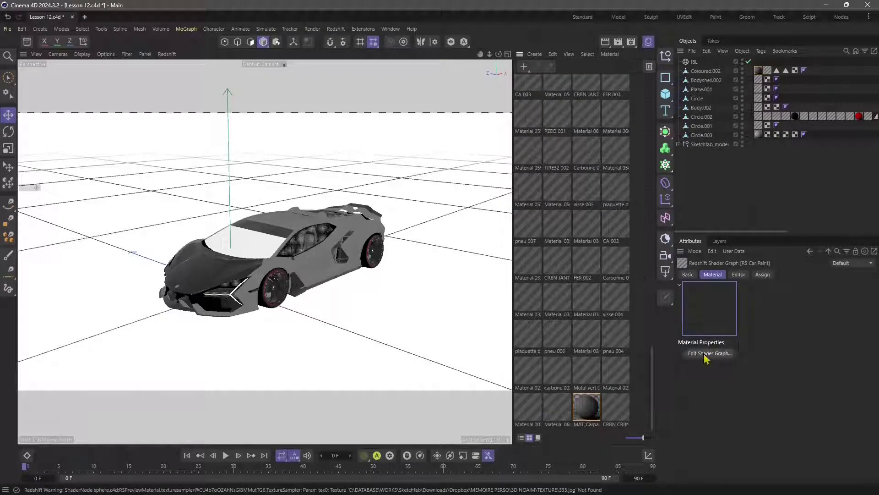